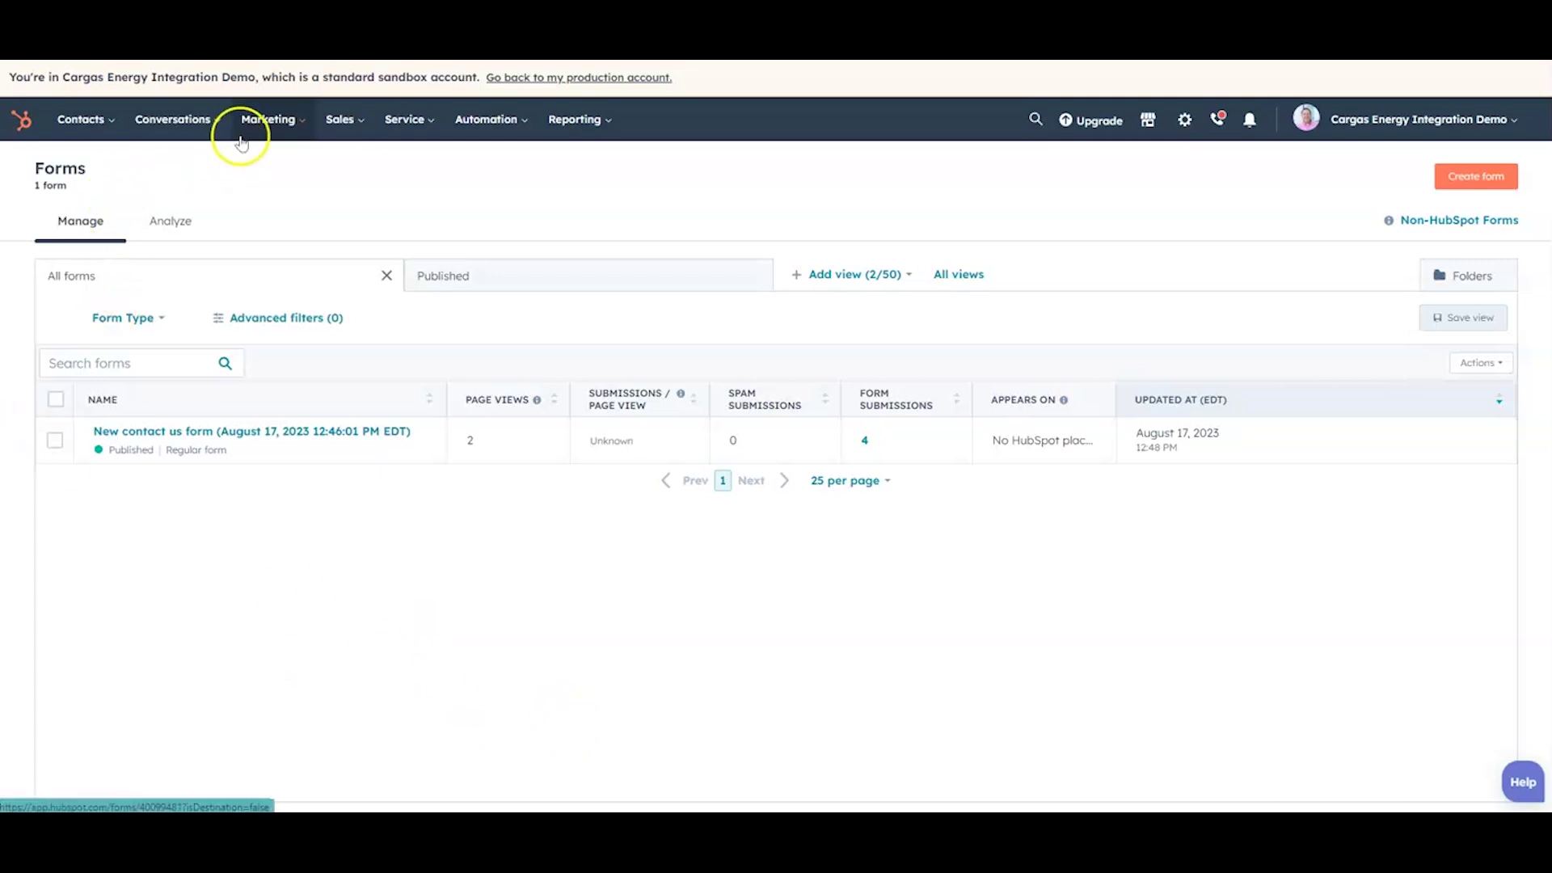
Step: Open the New contact us form from Marketing > Lead Capture > Forms to see 2 views and 3 submissions
{"action": "left_click", "coordinate": [283, 122]}
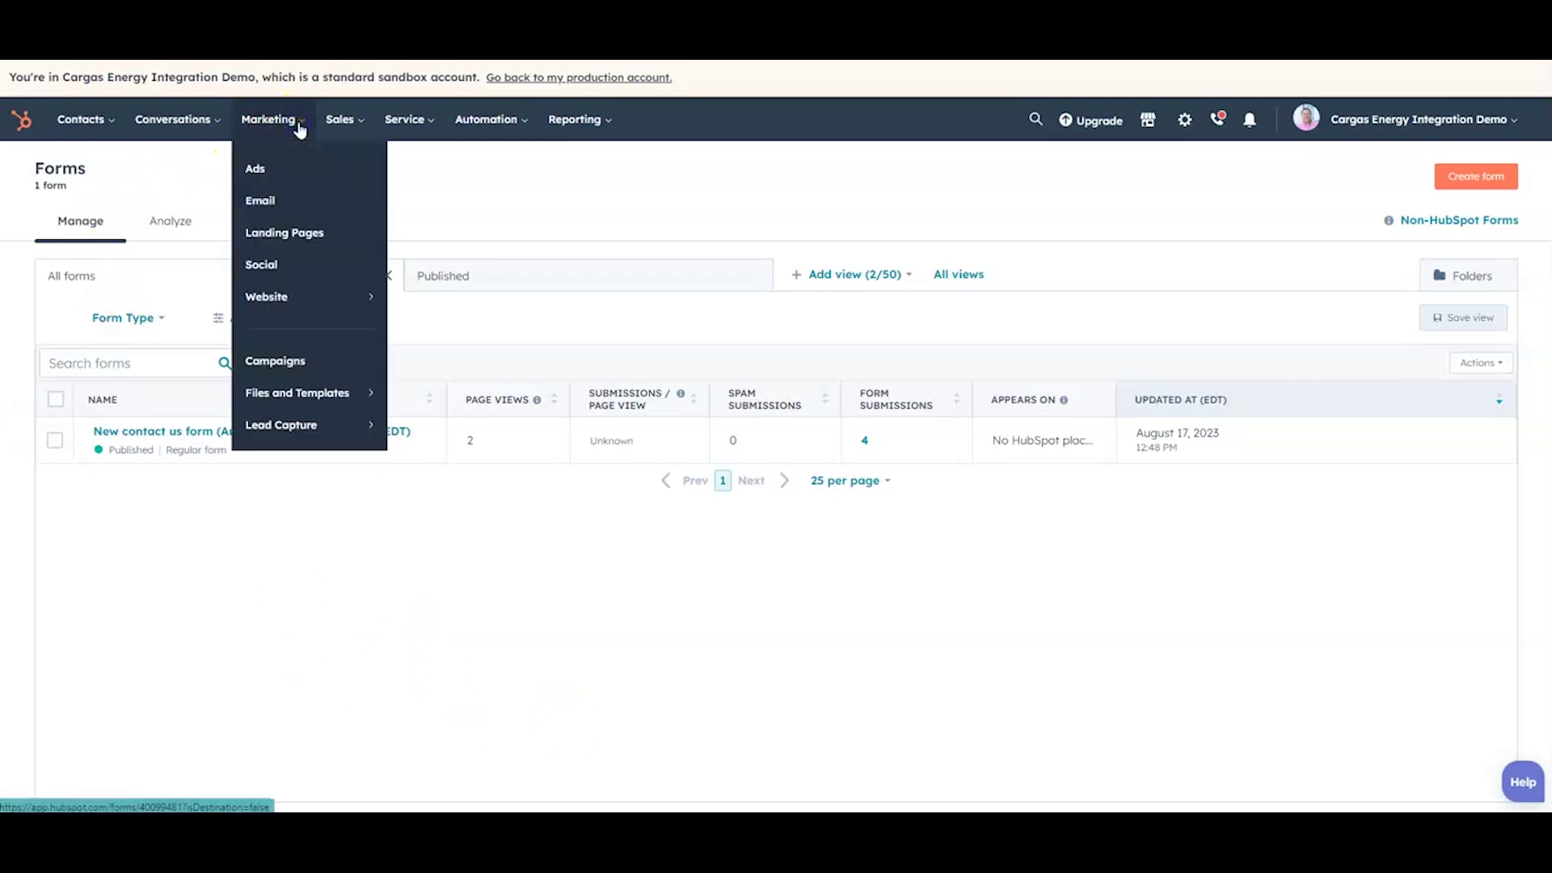
{"action": "mouse_move", "coordinate": [298, 404]}
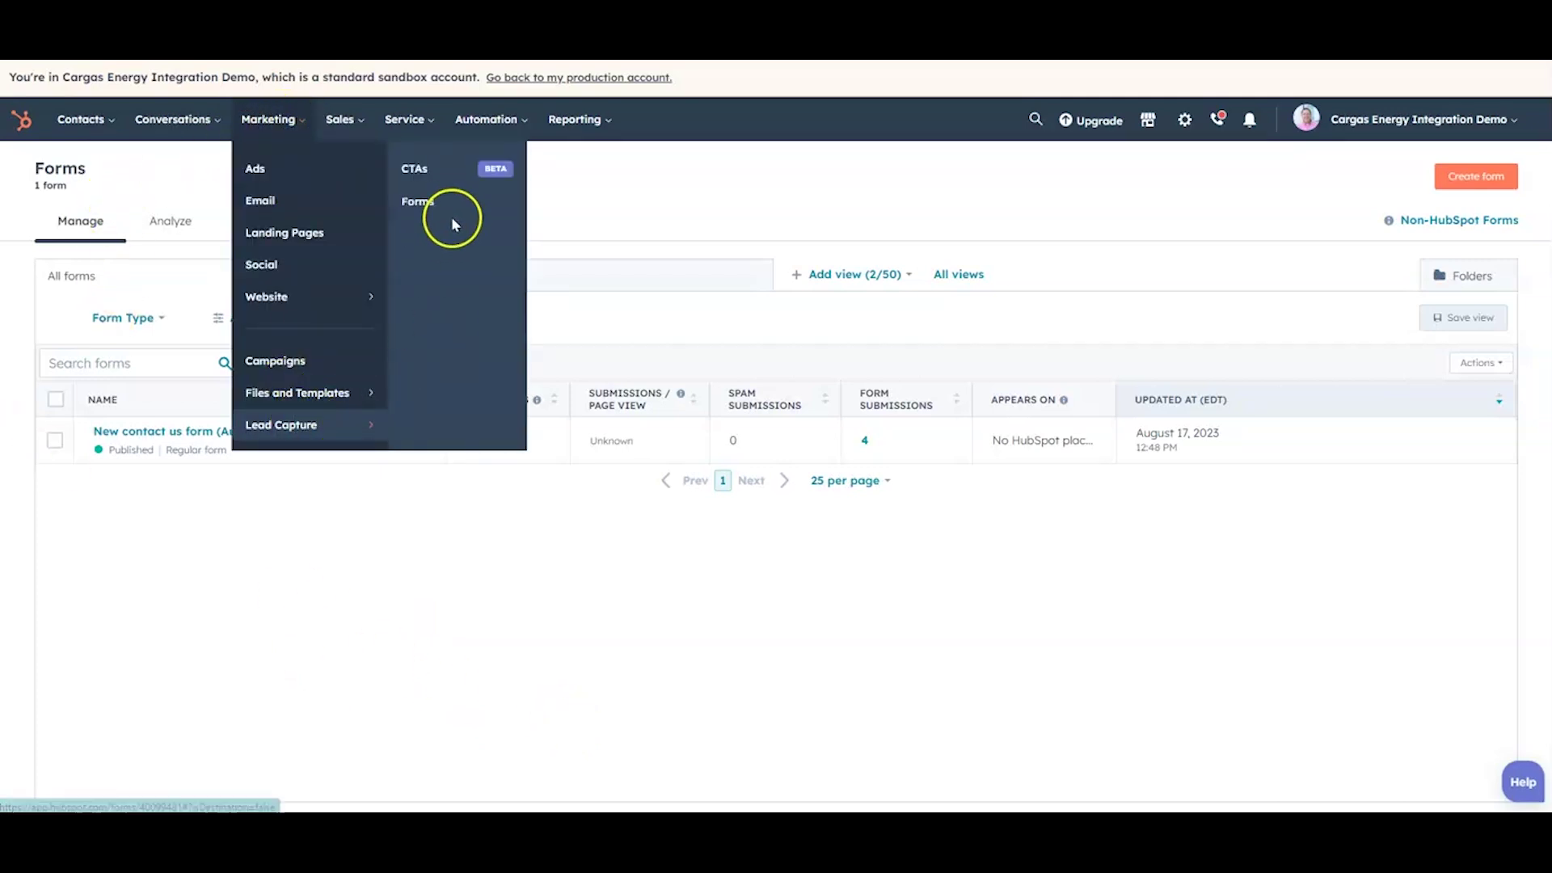
{"action": "left_click", "coordinate": [437, 208]}
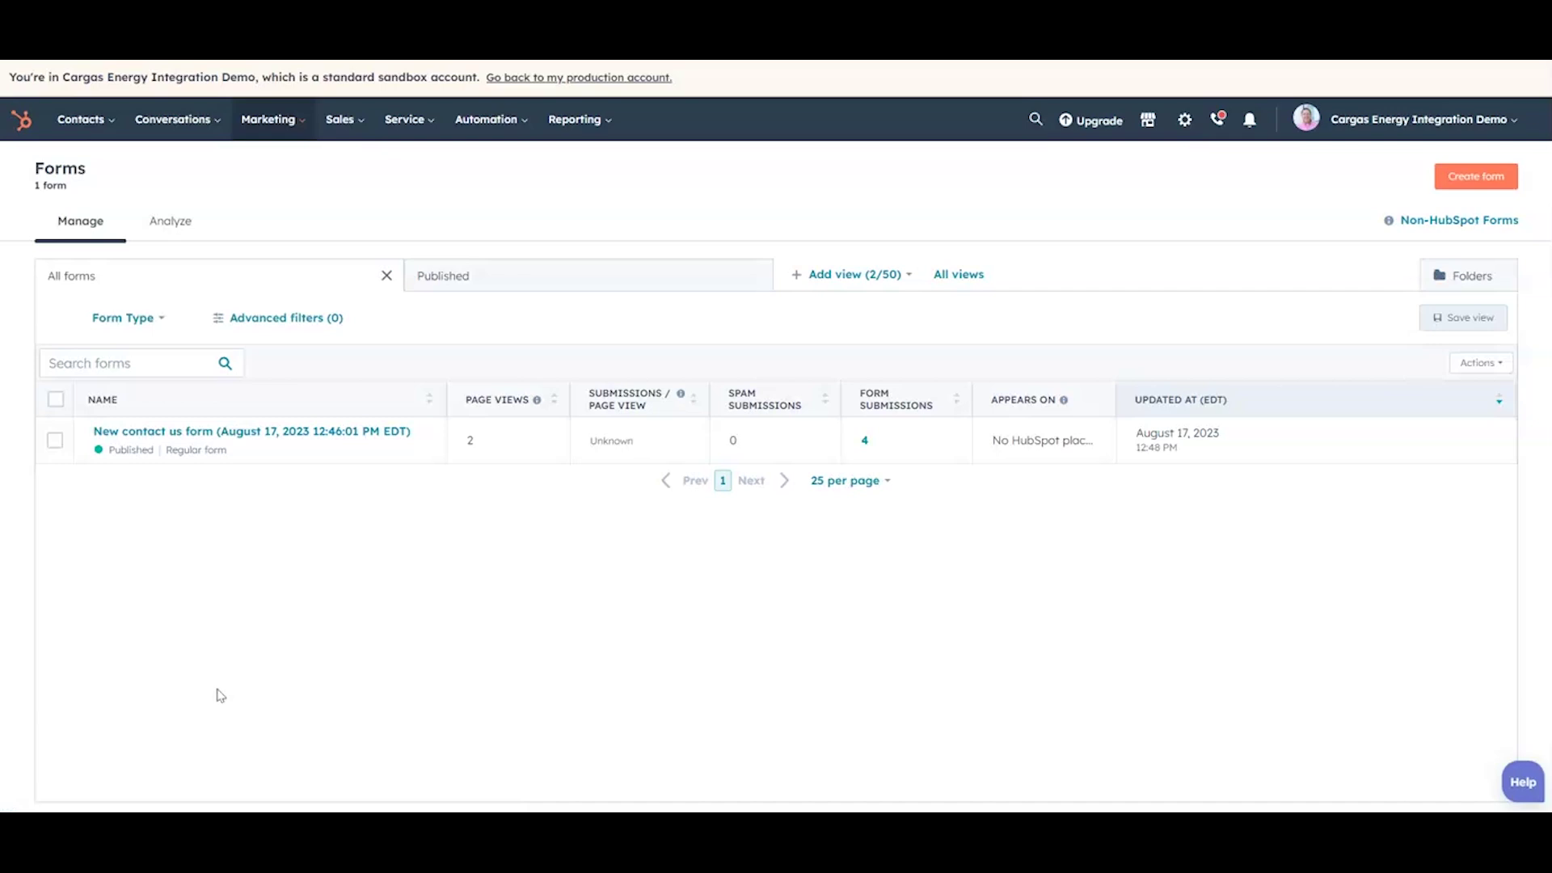
{"action": "left_click", "coordinate": [193, 430]}
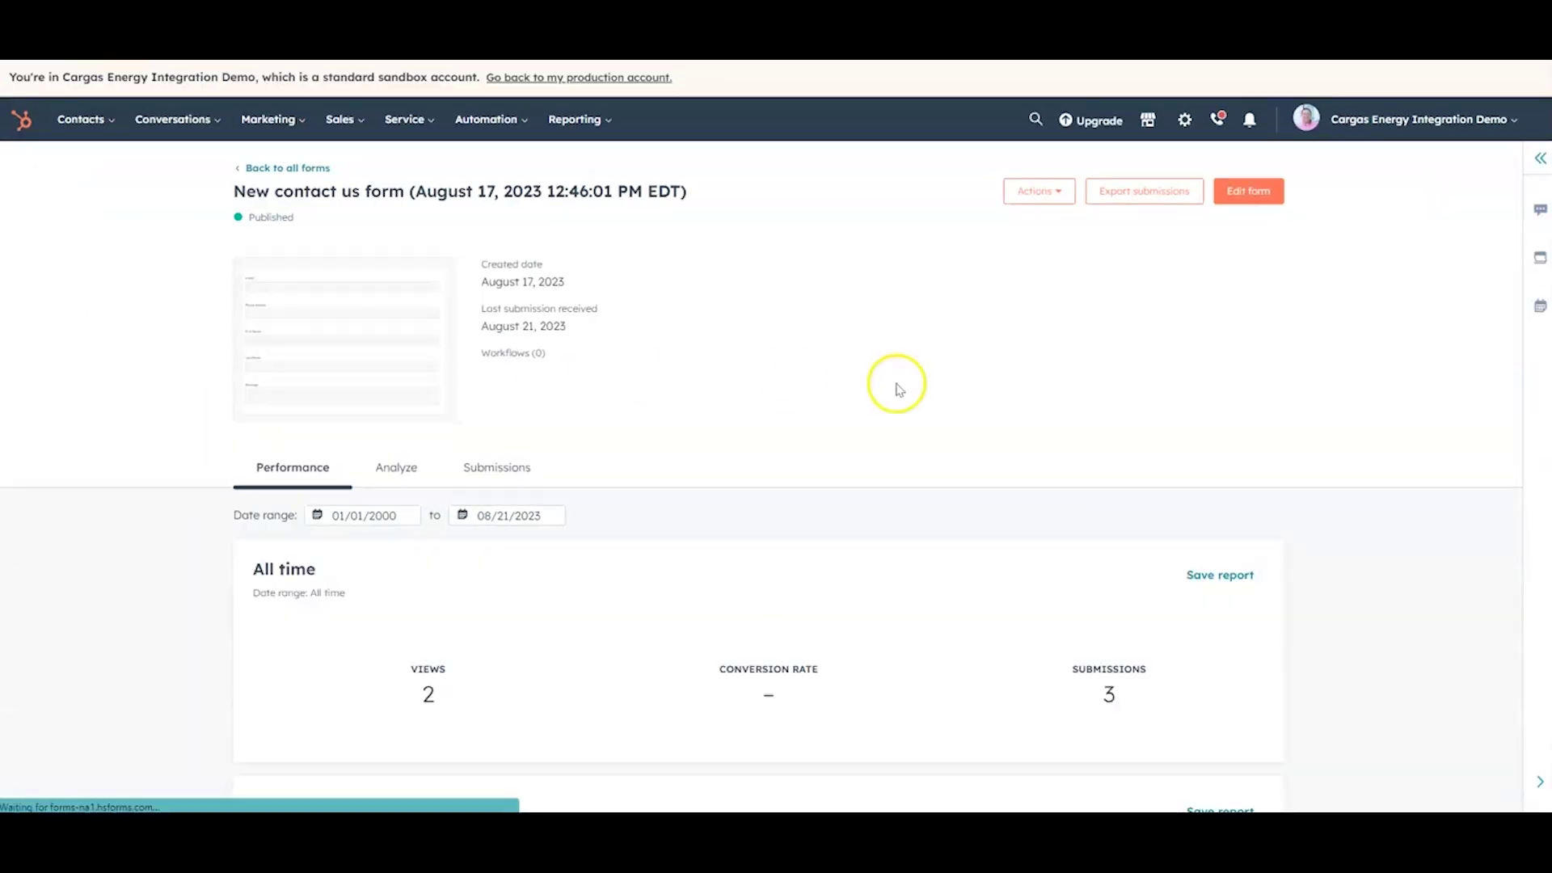
{"action": "scroll", "coordinate": [902, 393], "scroll_direction": "down", "scroll_amount": 6}
{"action": "scroll", "coordinate": [901, 409], "scroll_direction": "up", "scroll_amount": 5}
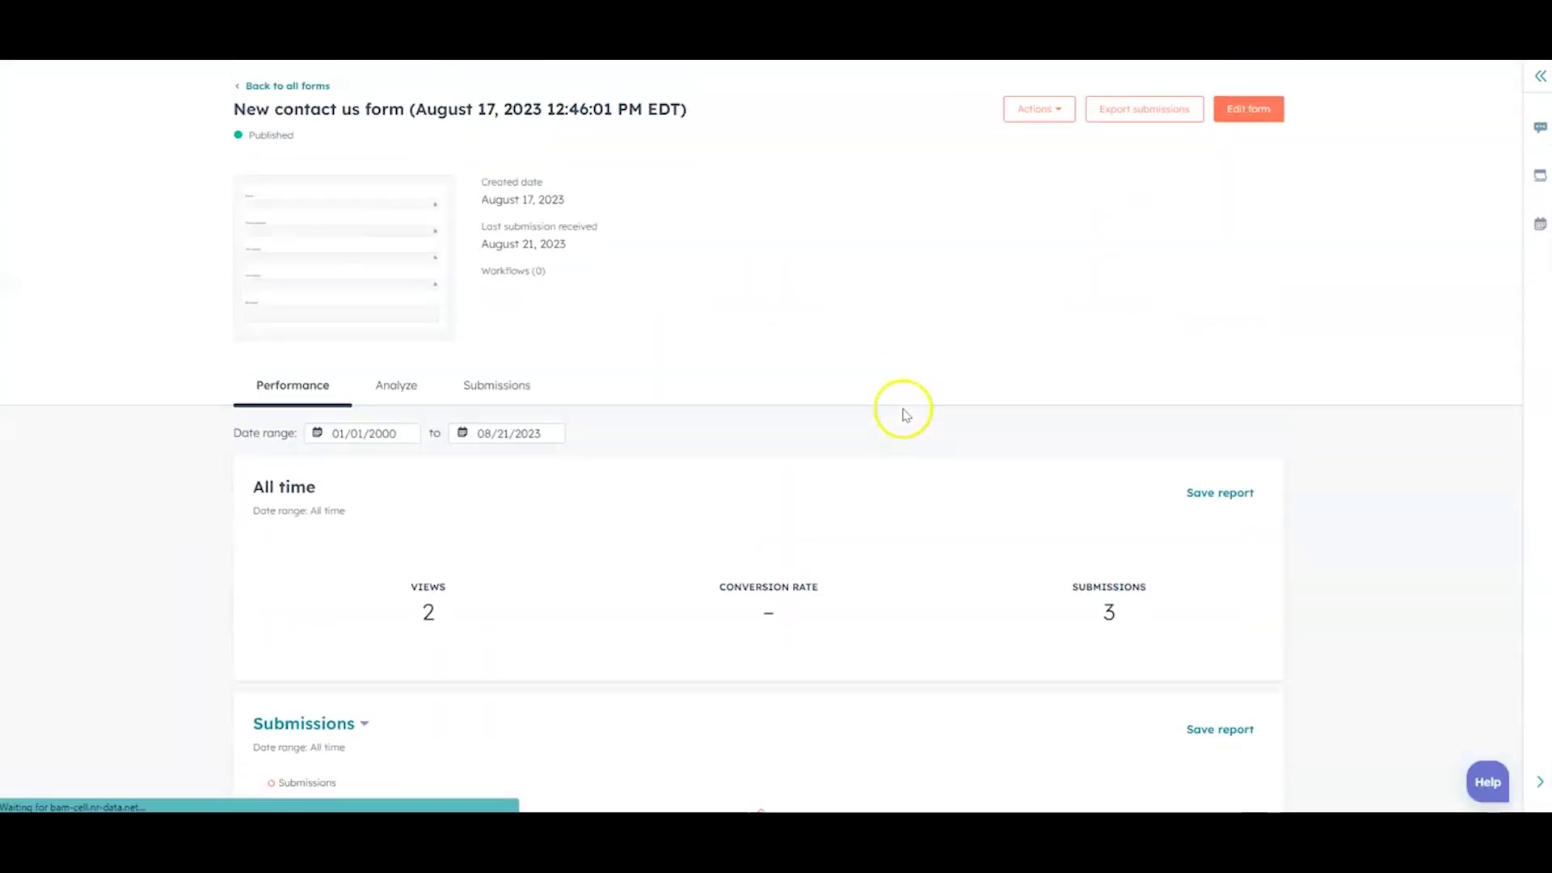
{"action": "left_click", "coordinate": [376, 257]}
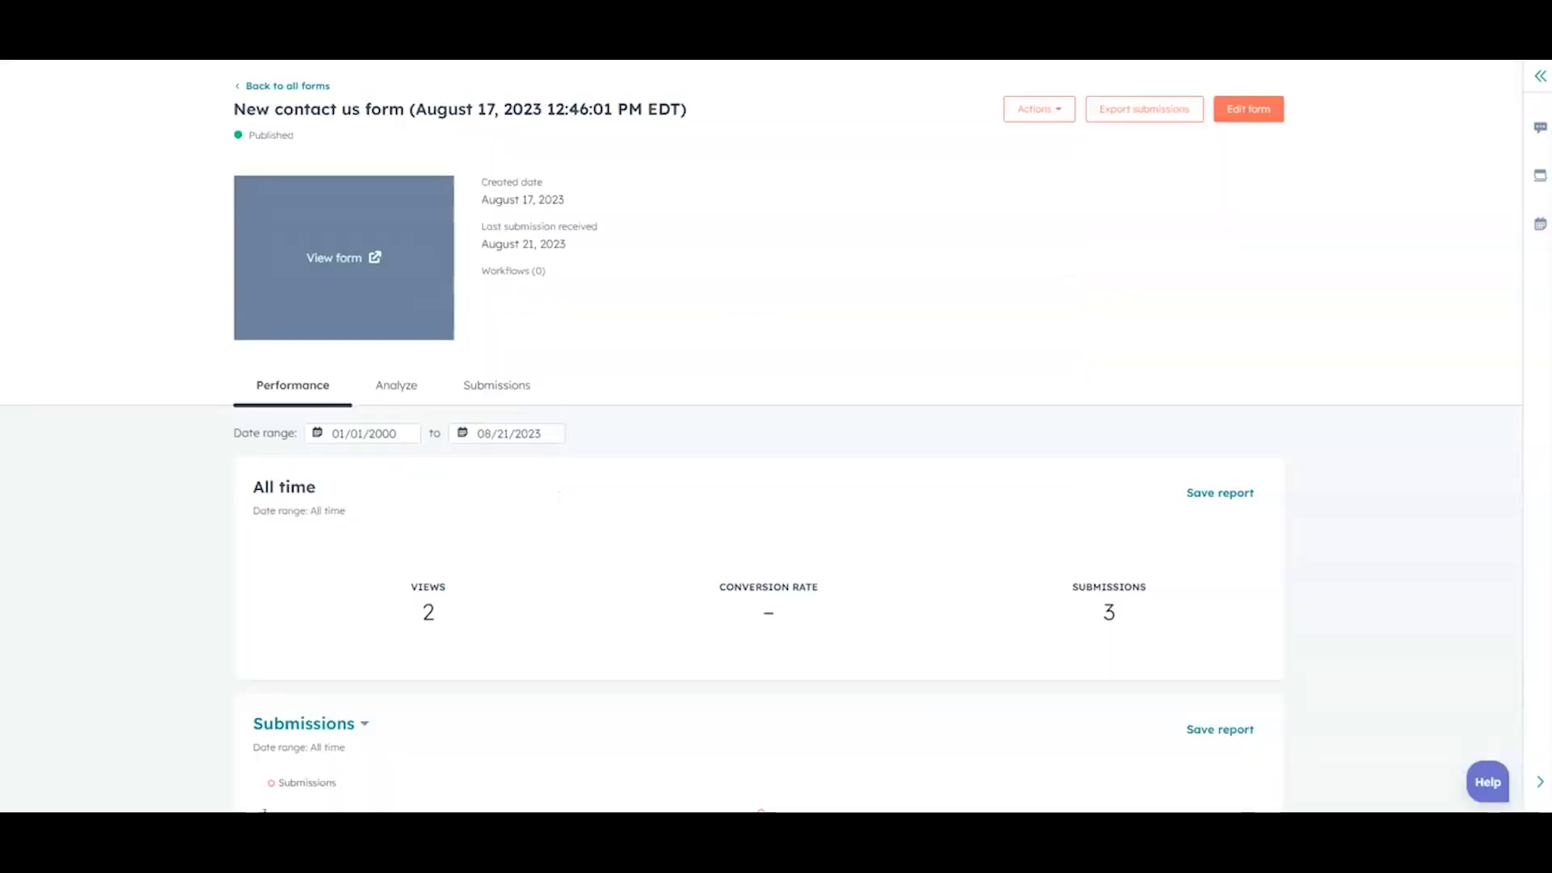
Step: Scroll the published Warmth Propane & HVAC Services home page down to its closing Contact Us Now section
{"action": "left_click", "coordinate": [655, 291]}
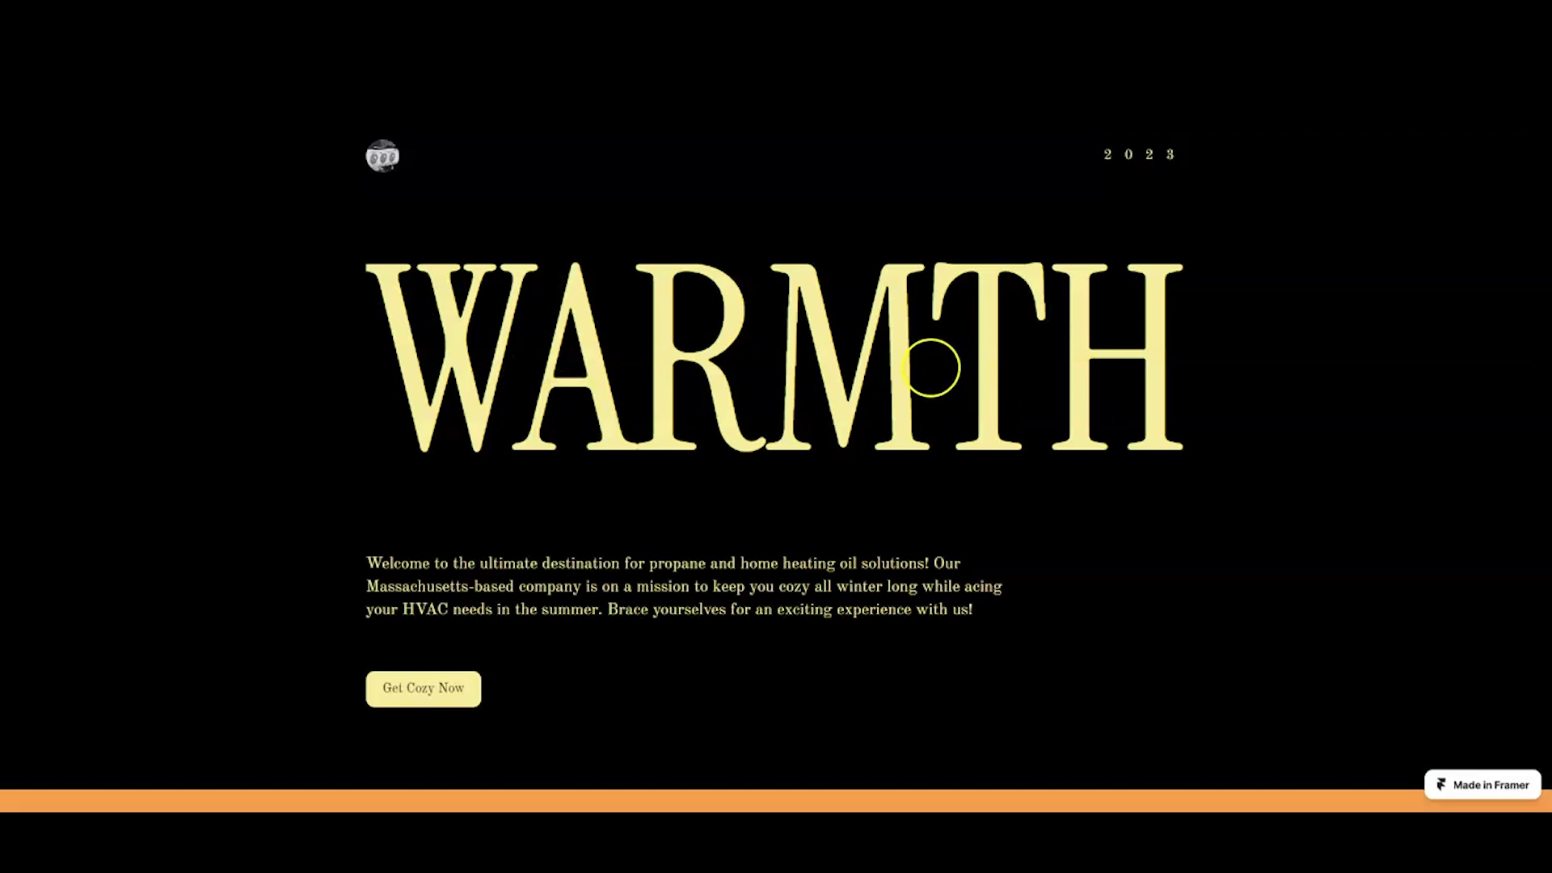
{"action": "scroll", "coordinate": [930, 356], "scroll_direction": "down", "scroll_amount": 3}
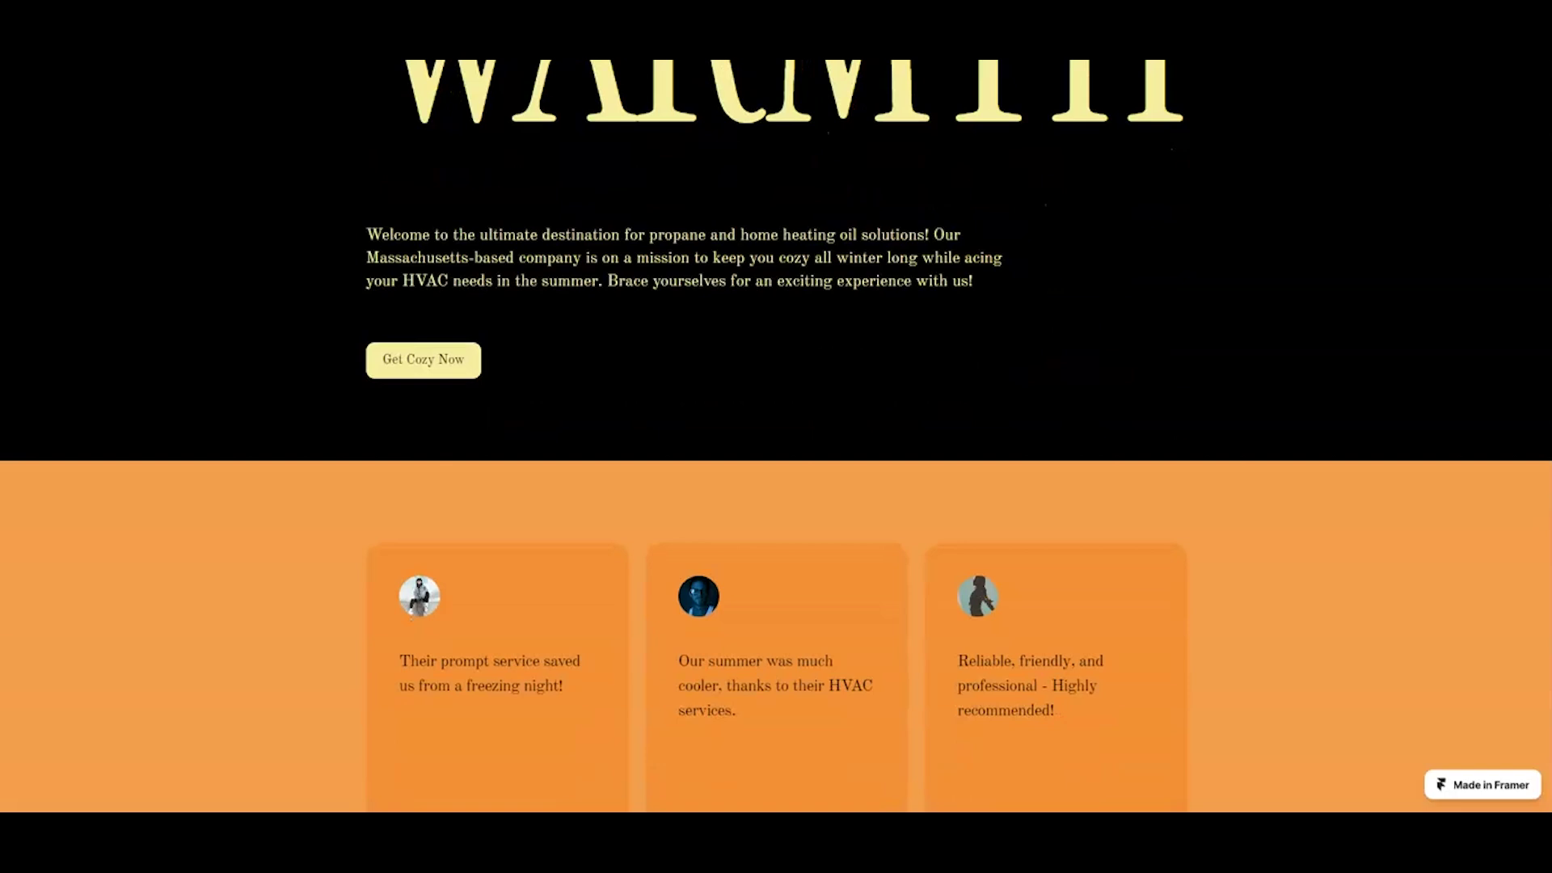
{"action": "scroll", "coordinate": [1122, 354], "scroll_direction": "up", "scroll_amount": 3}
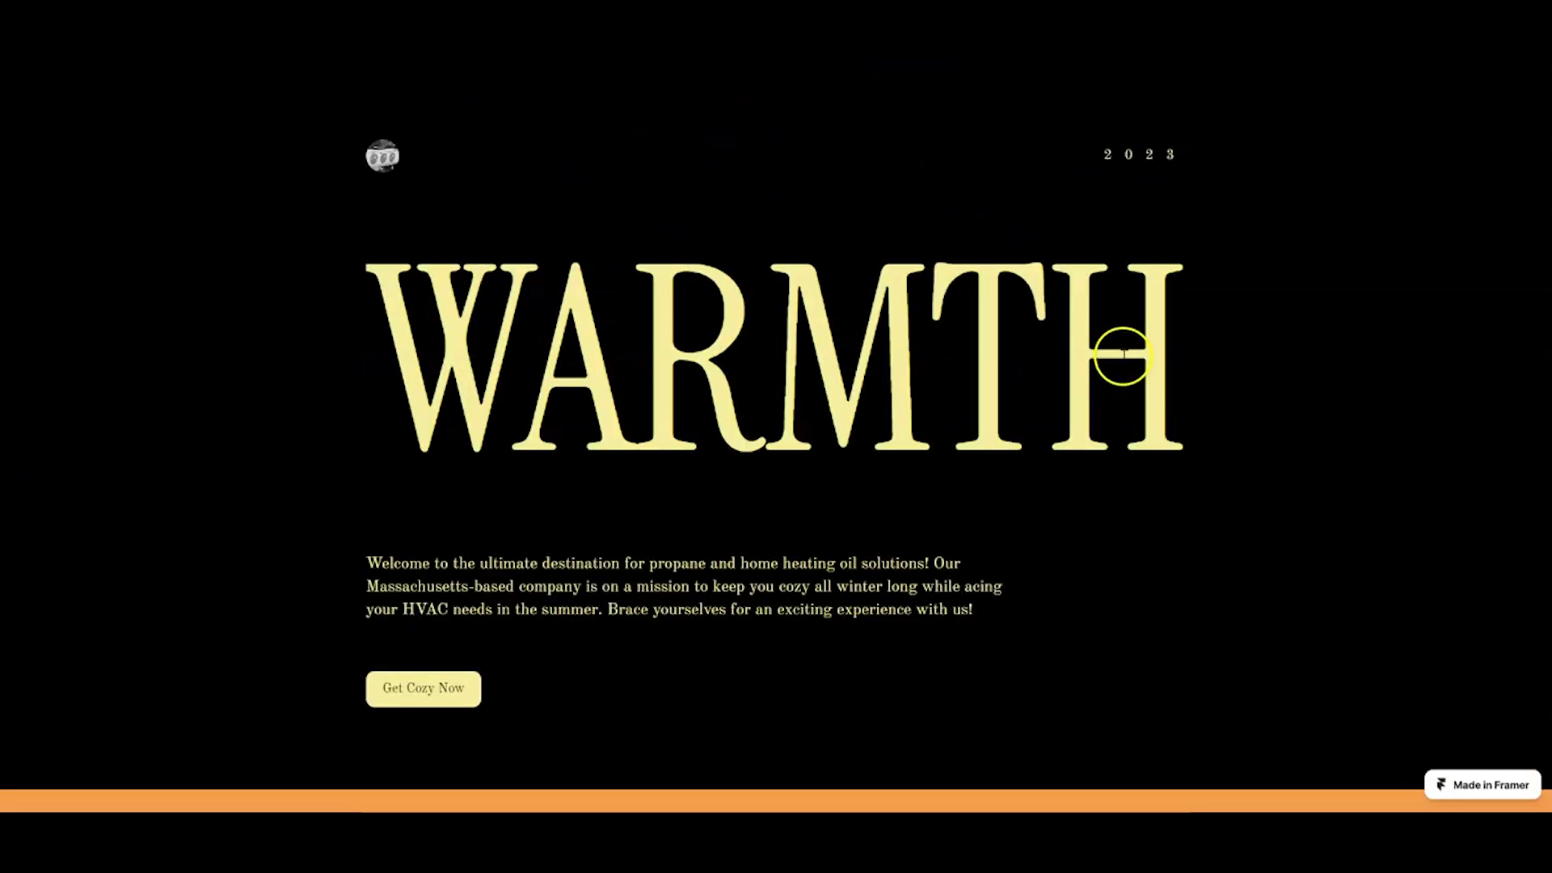
{"action": "scroll", "coordinate": [1080, 357], "scroll_direction": "down", "scroll_amount": 5}
{"action": "scroll", "coordinate": [1081, 364], "scroll_direction": "down", "scroll_amount": 4}
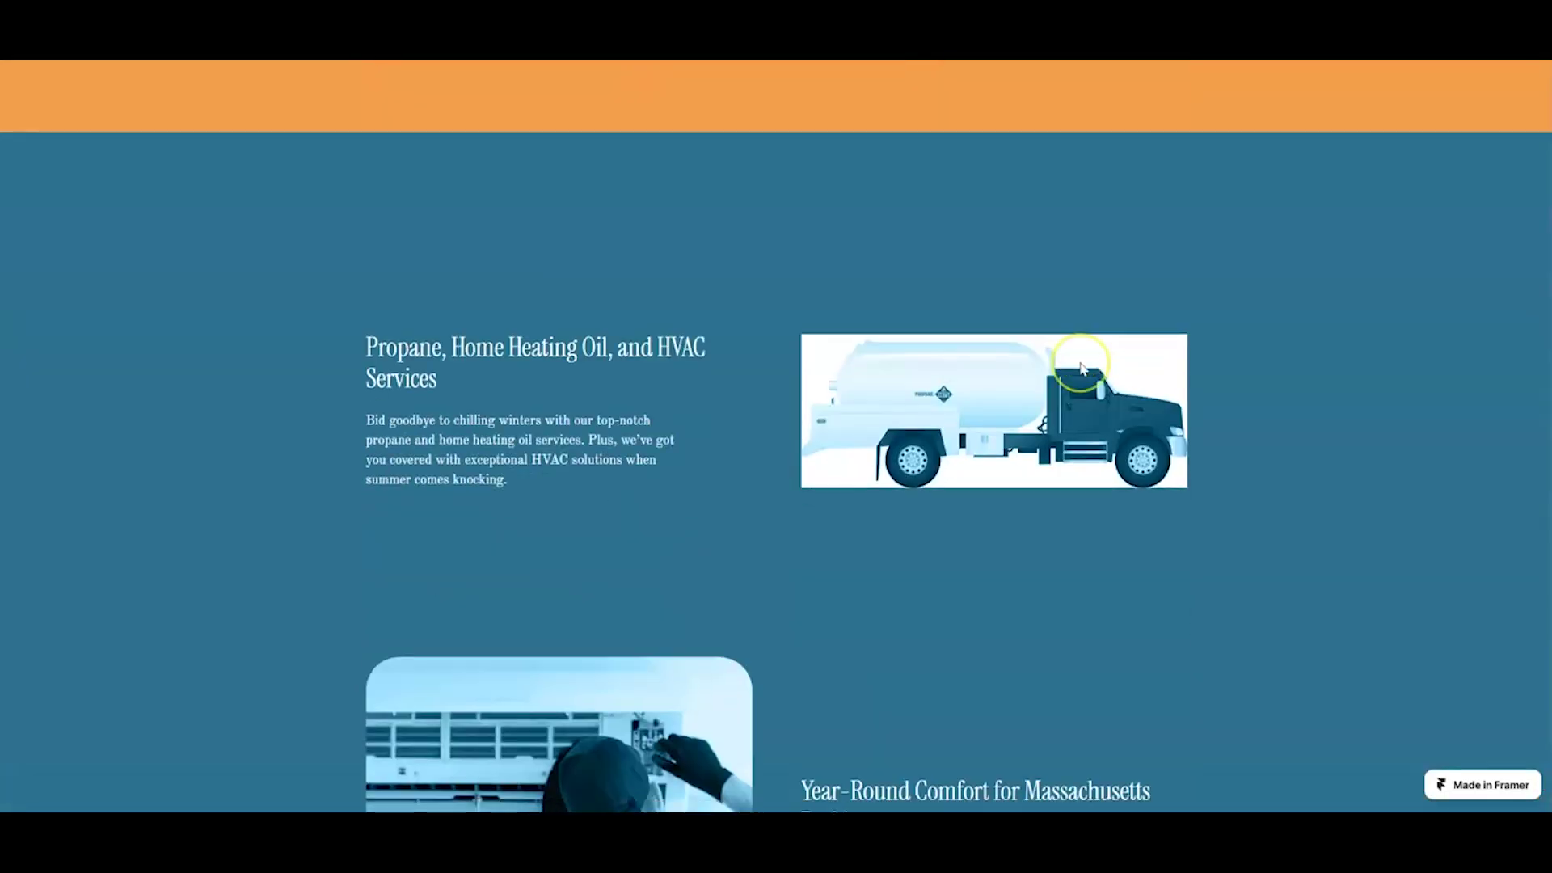
{"action": "scroll", "coordinate": [1081, 367], "scroll_direction": "down", "scroll_amount": 8}
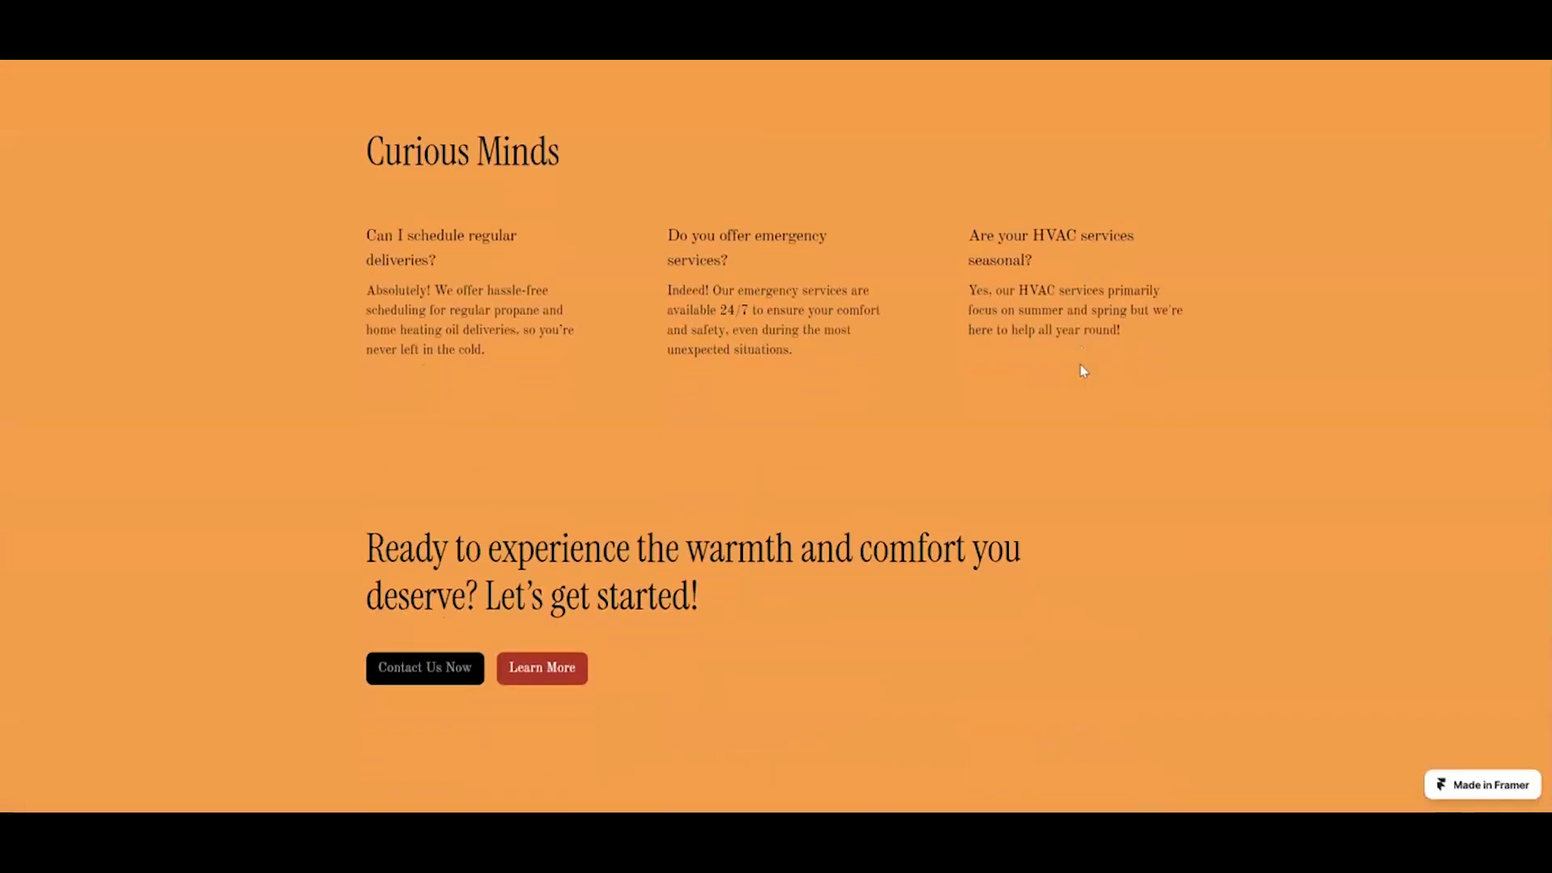
{"action": "scroll", "coordinate": [1081, 371], "scroll_direction": "down", "scroll_amount": 3}
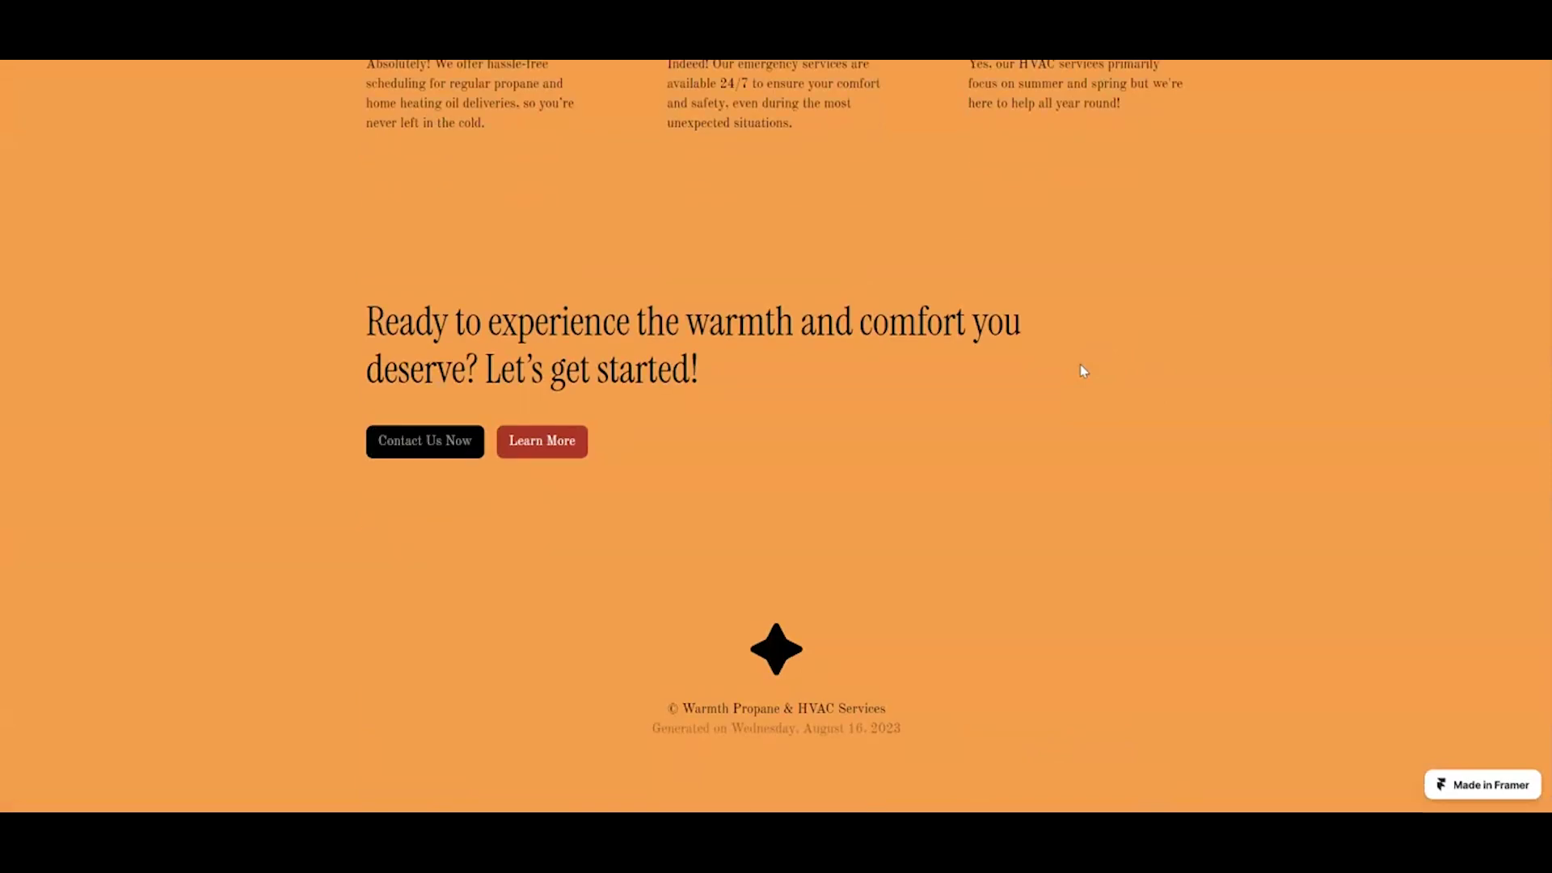
Step: Go to the website's Contact page and enter the contact's email address in the form
{"action": "left_click", "coordinate": [435, 450]}
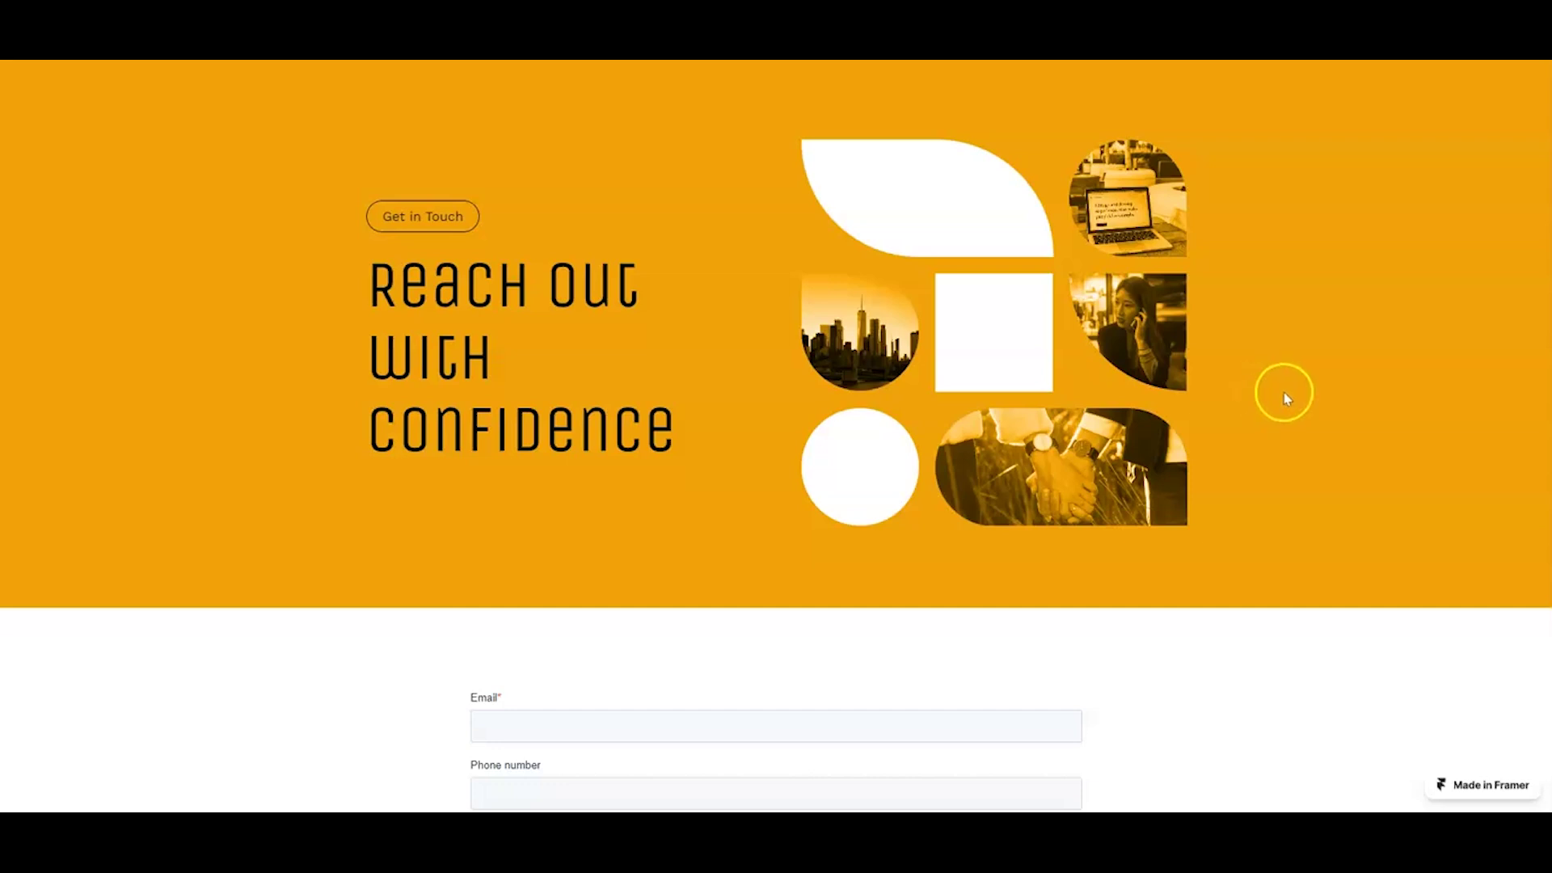
{"action": "scroll", "coordinate": [1286, 396], "scroll_direction": "down", "scroll_amount": 4}
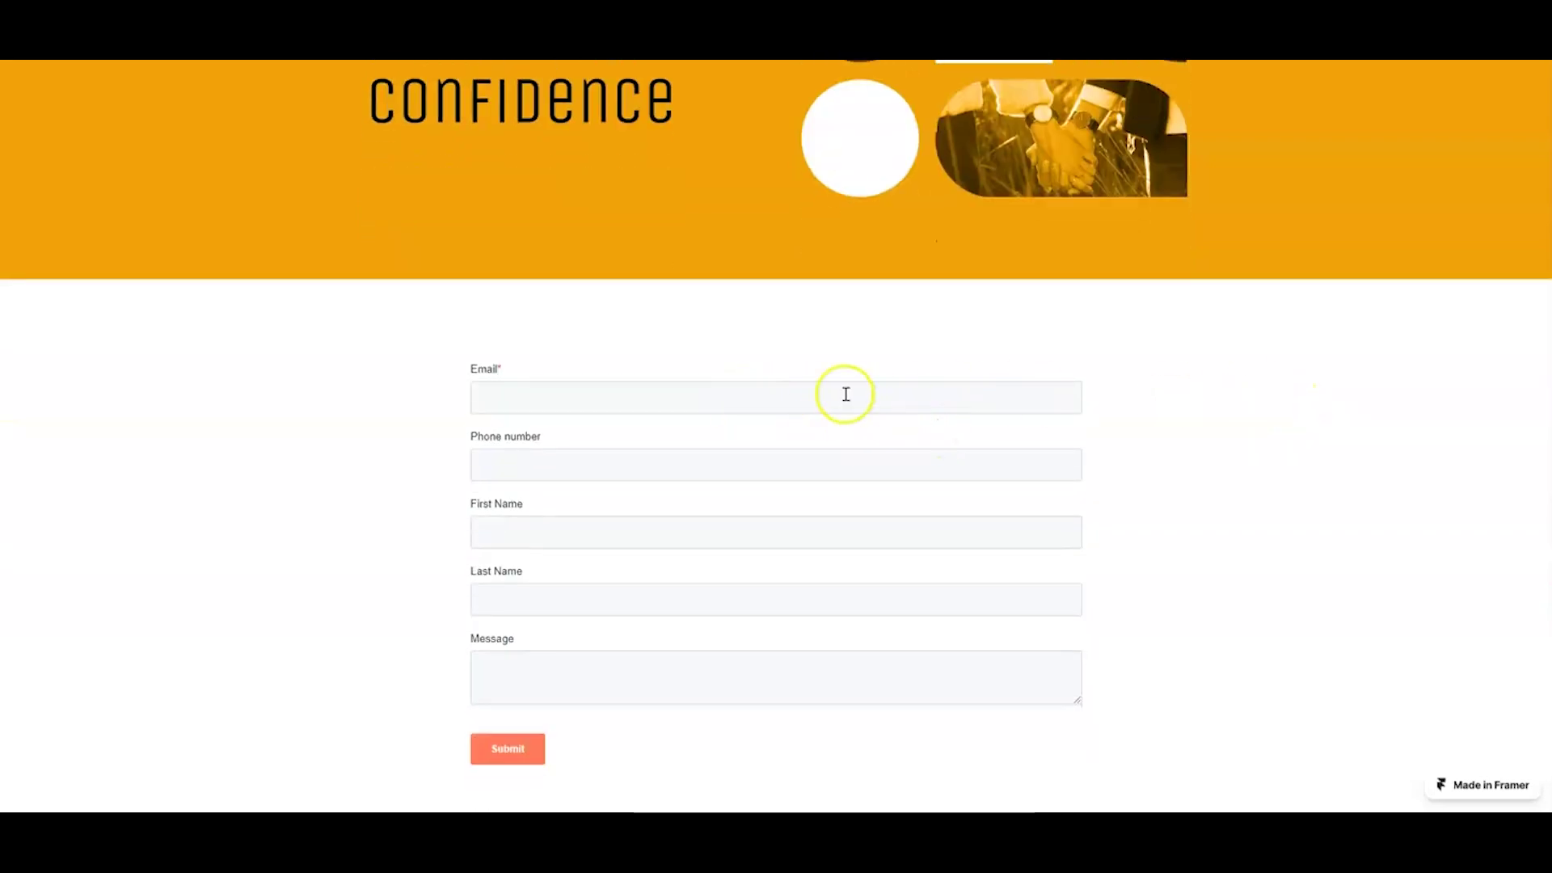
{"action": "scroll", "coordinate": [1316, 582], "scroll_direction": "up", "scroll_amount": 1}
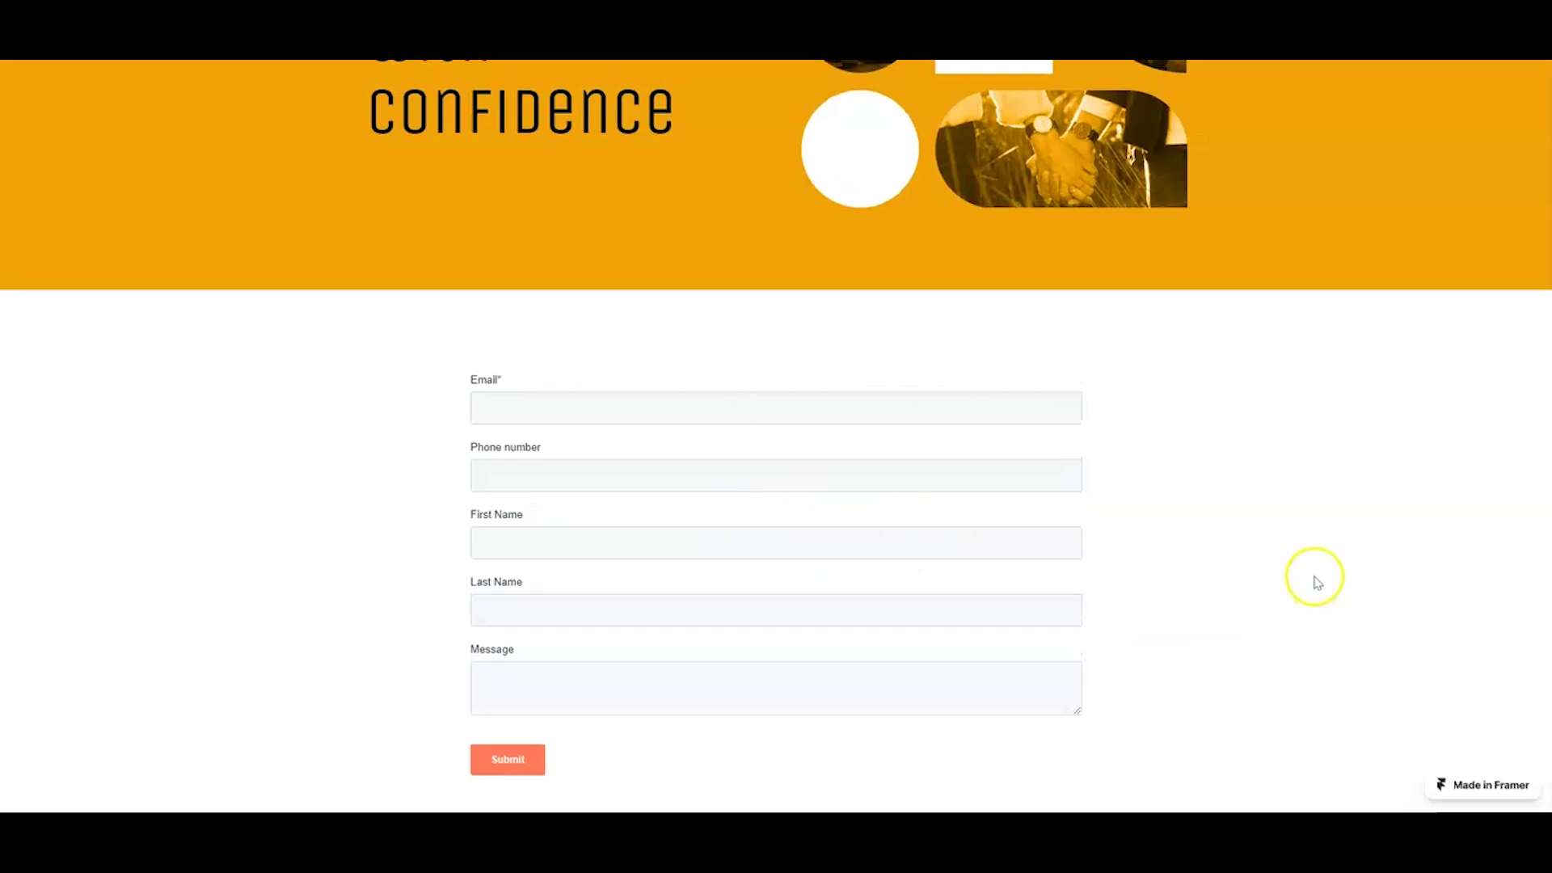
{"action": "scroll", "coordinate": [1316, 583], "scroll_direction": "up", "scroll_amount": 4}
{"action": "scroll", "coordinate": [1316, 582], "scroll_direction": "down", "scroll_amount": 5}
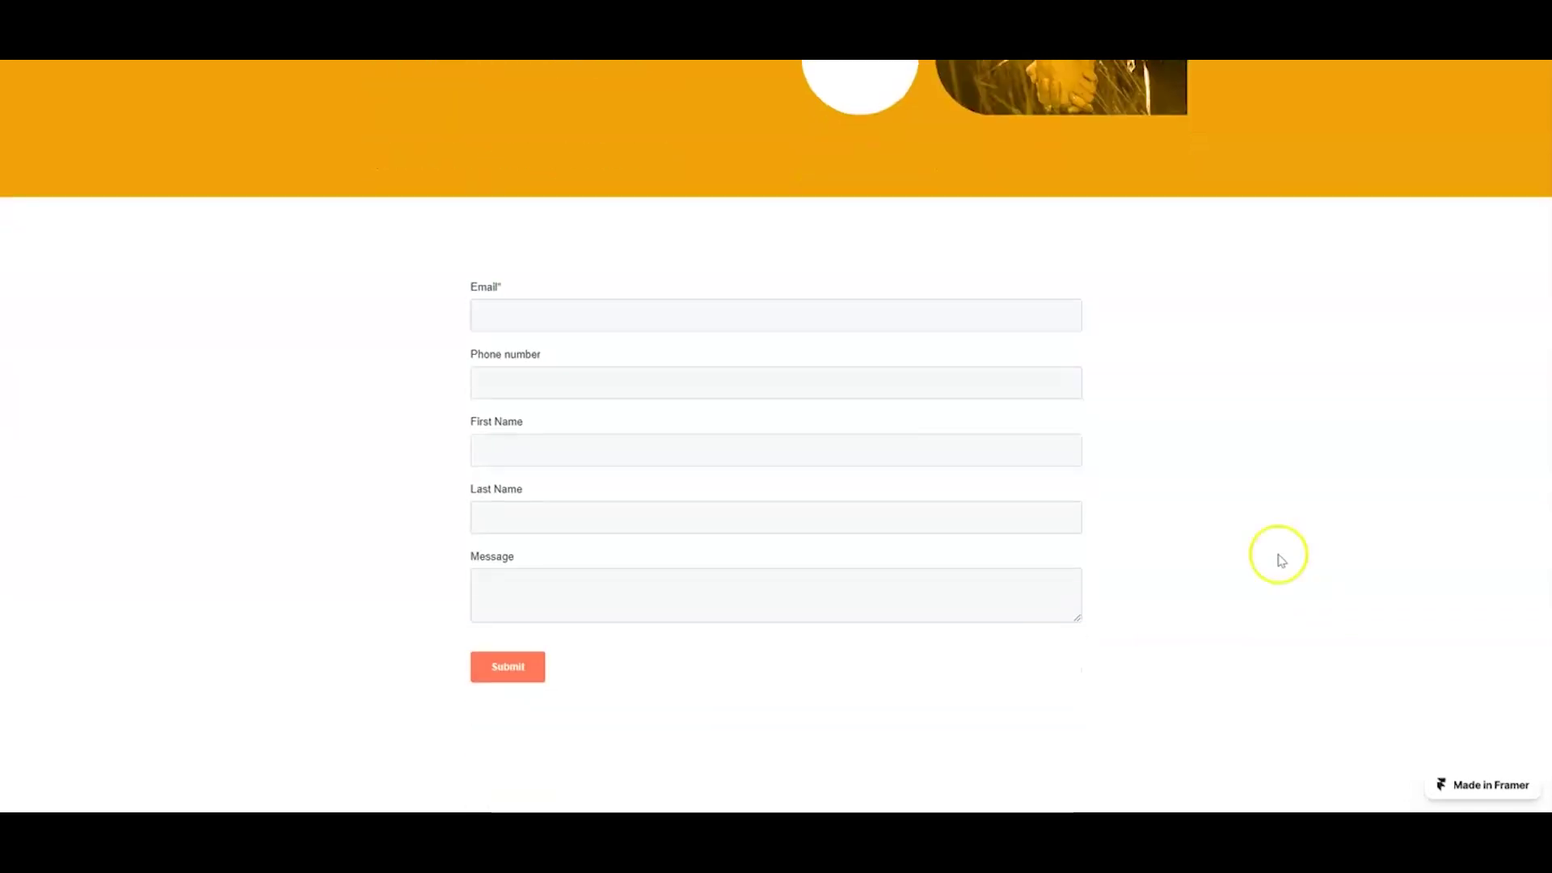
{"action": "left_click", "coordinate": [634, 324]}
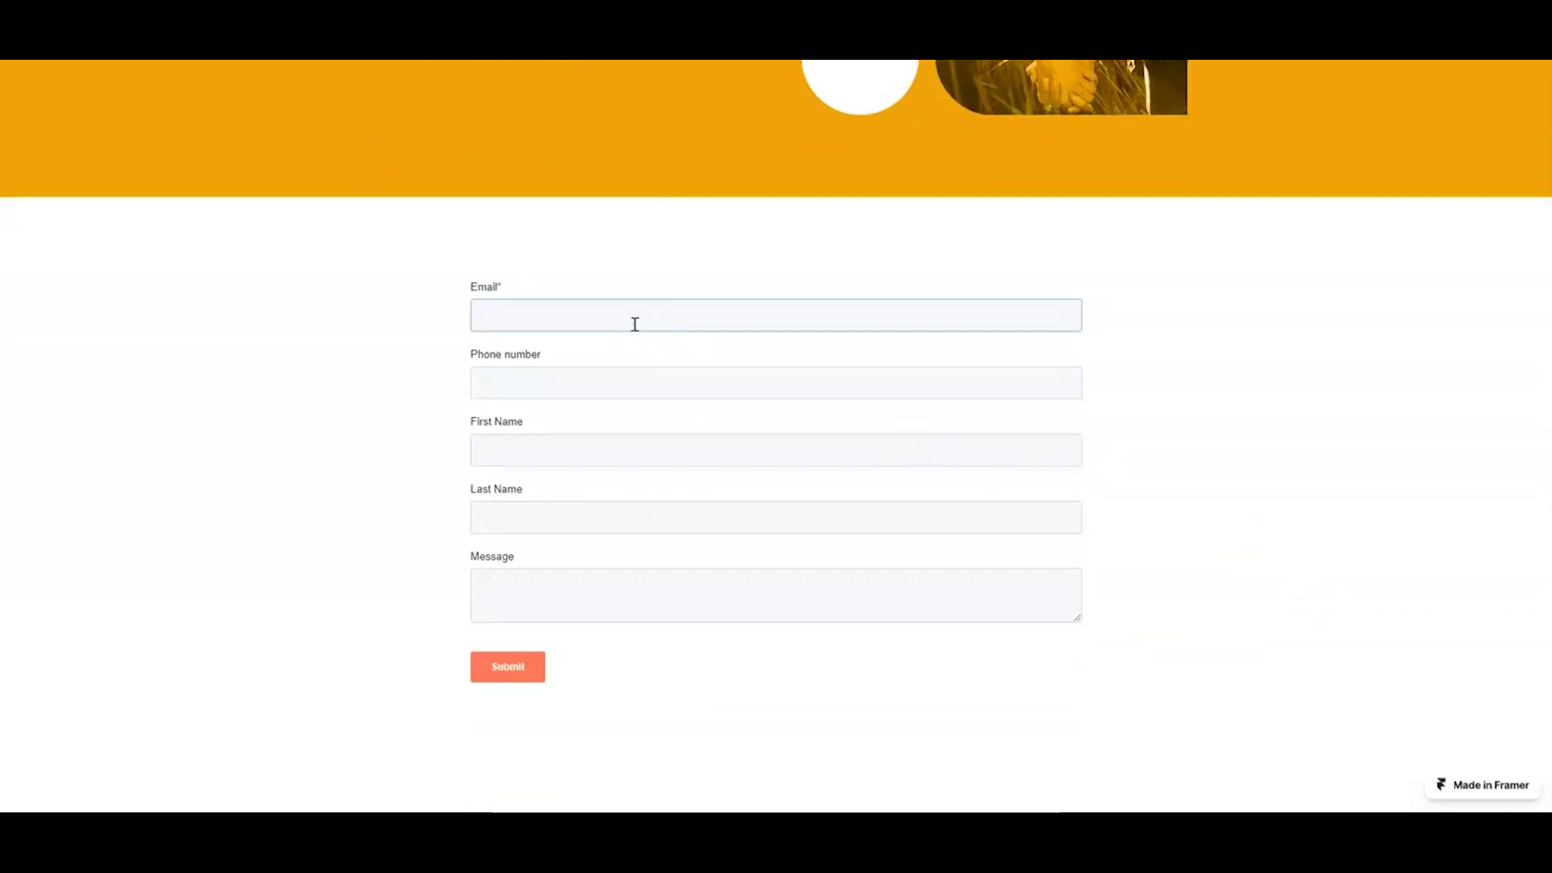
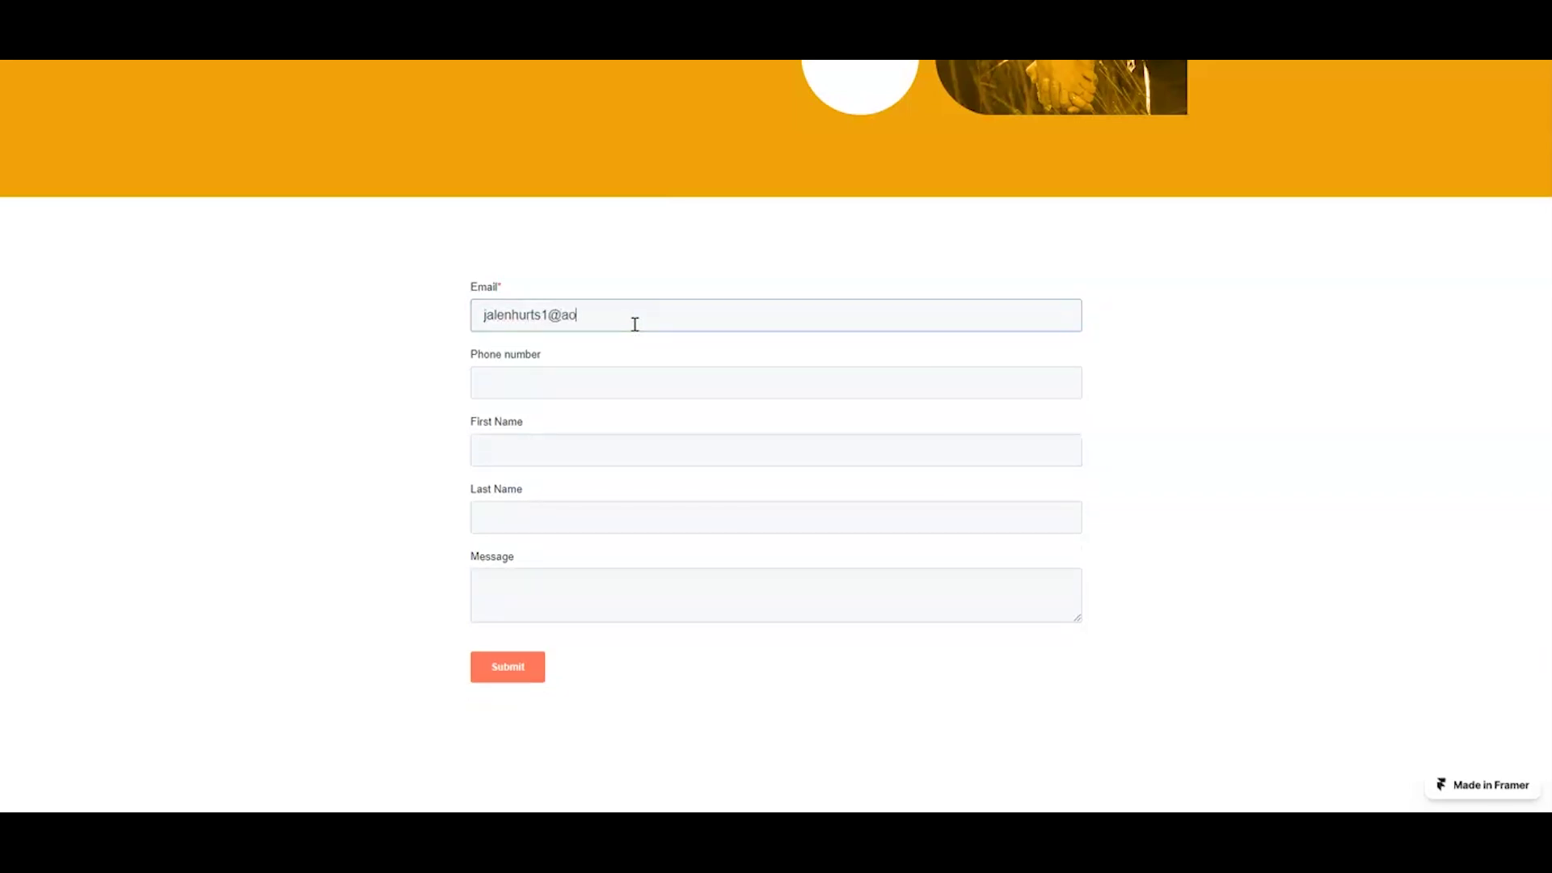
Step: Fill in the phone number, name and message 'Would like propane delivery', then submit the form
{"action": "key", "text": "Tab"}
{"action": "type", "text": "71"}
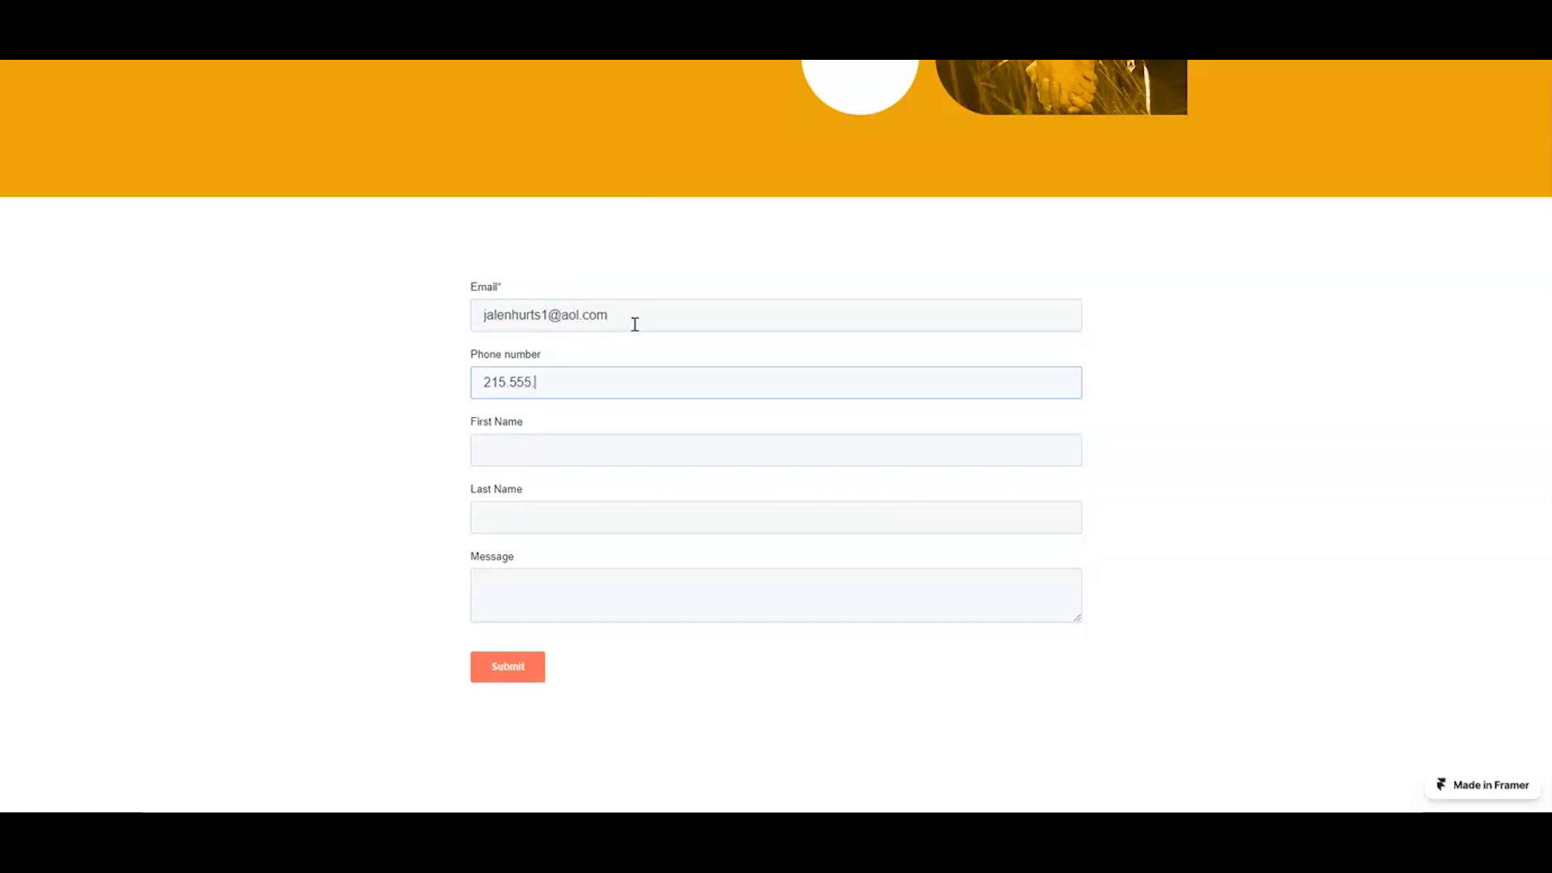
{"action": "type", "text": "1212"}
{"action": "key", "text": "Tab"}
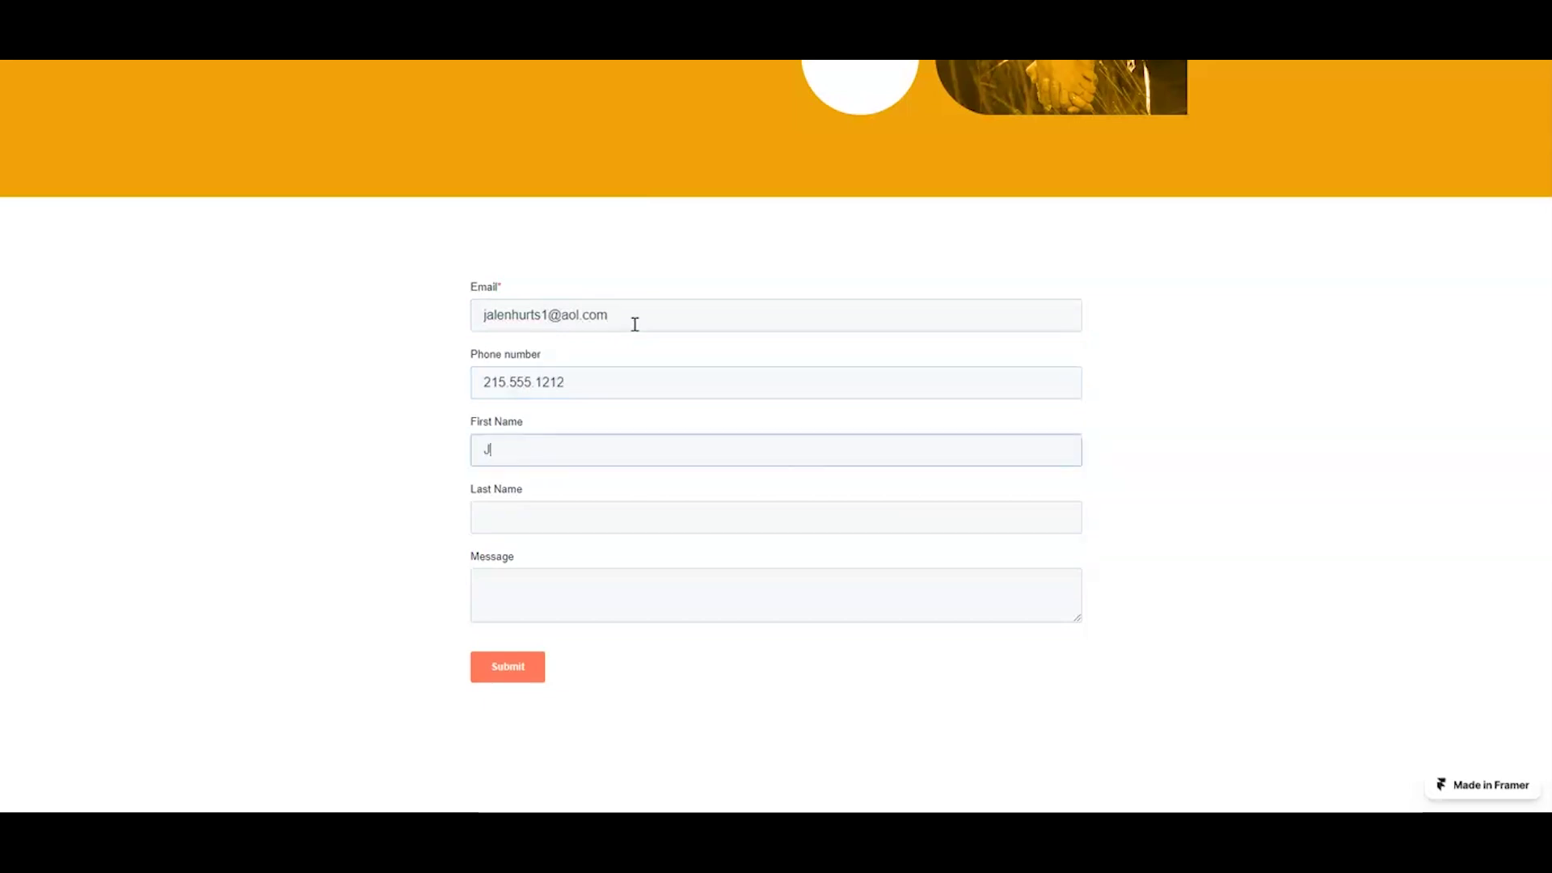
{"action": "key", "text": "Tab"}
{"action": "type", "text": "H"}
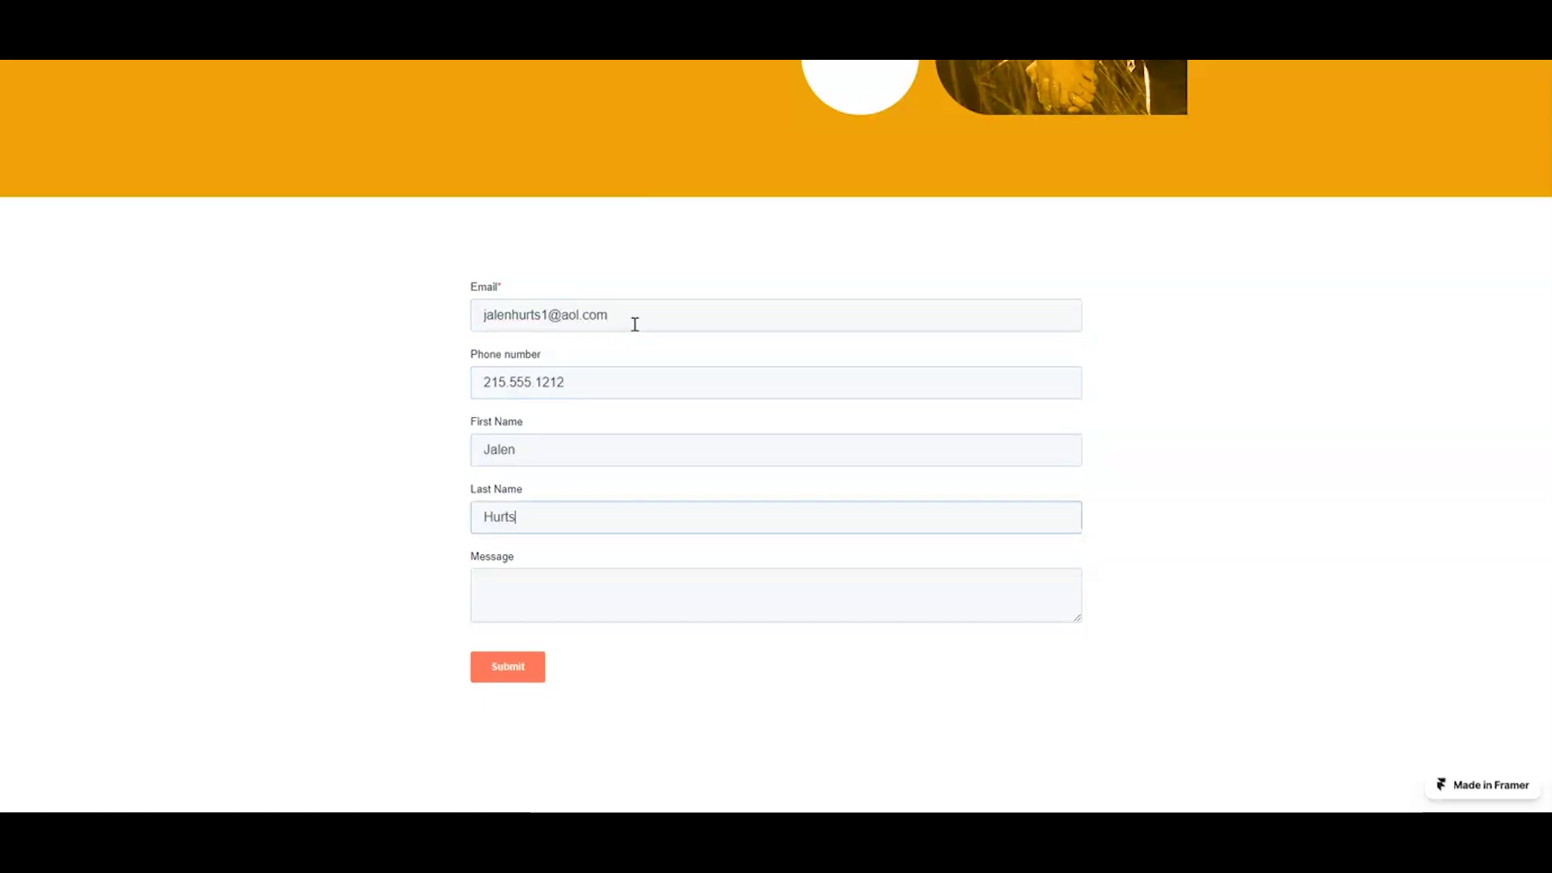
{"action": "key", "text": "Tab"}
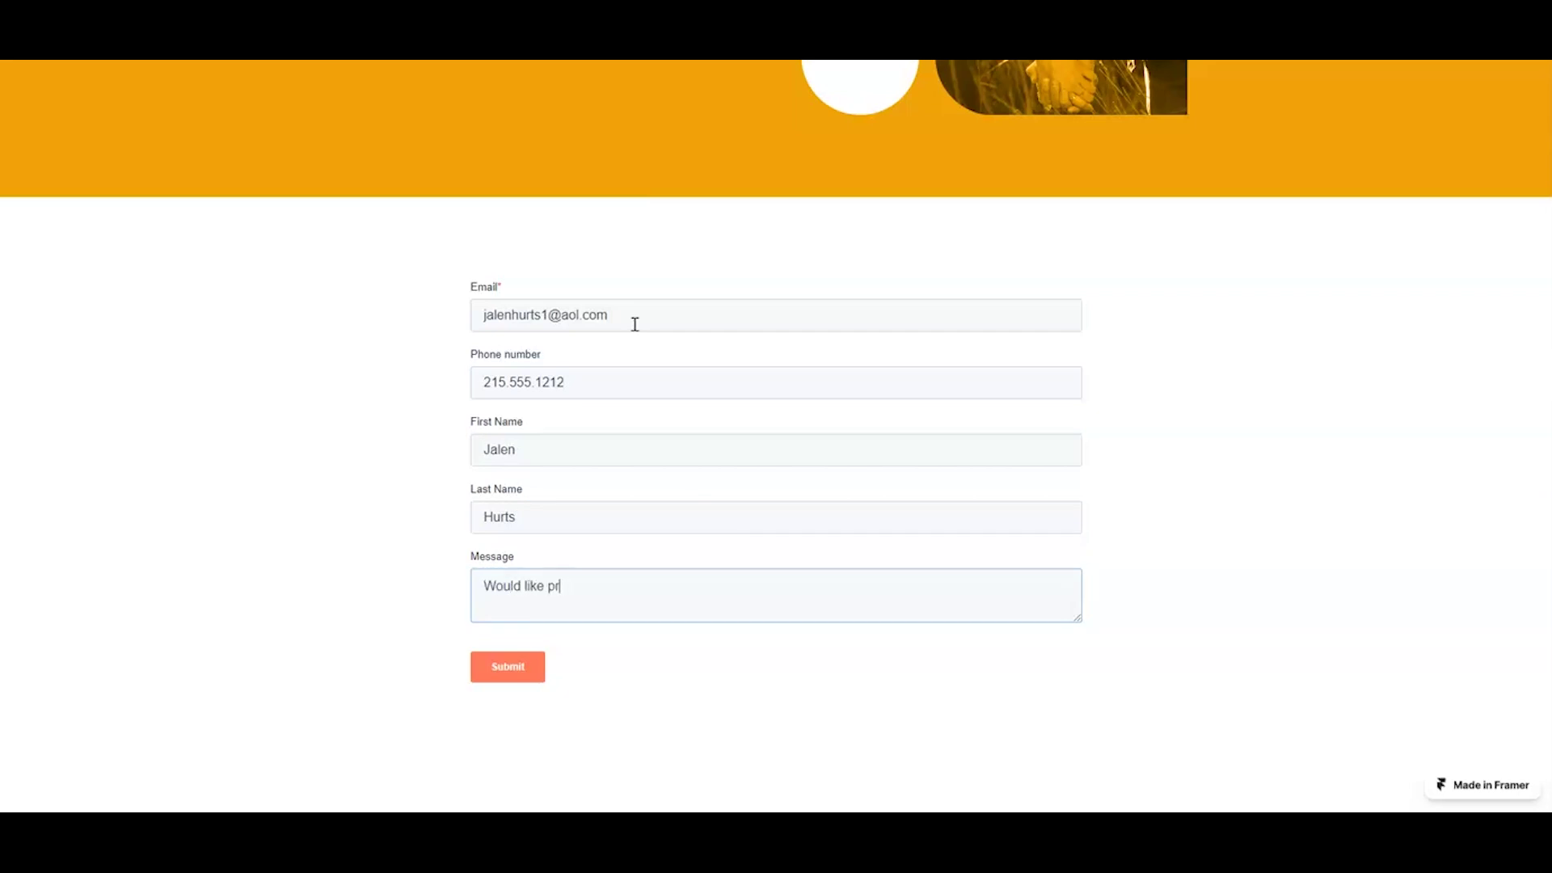
{"action": "type", "text": "Would like propane delivery"}
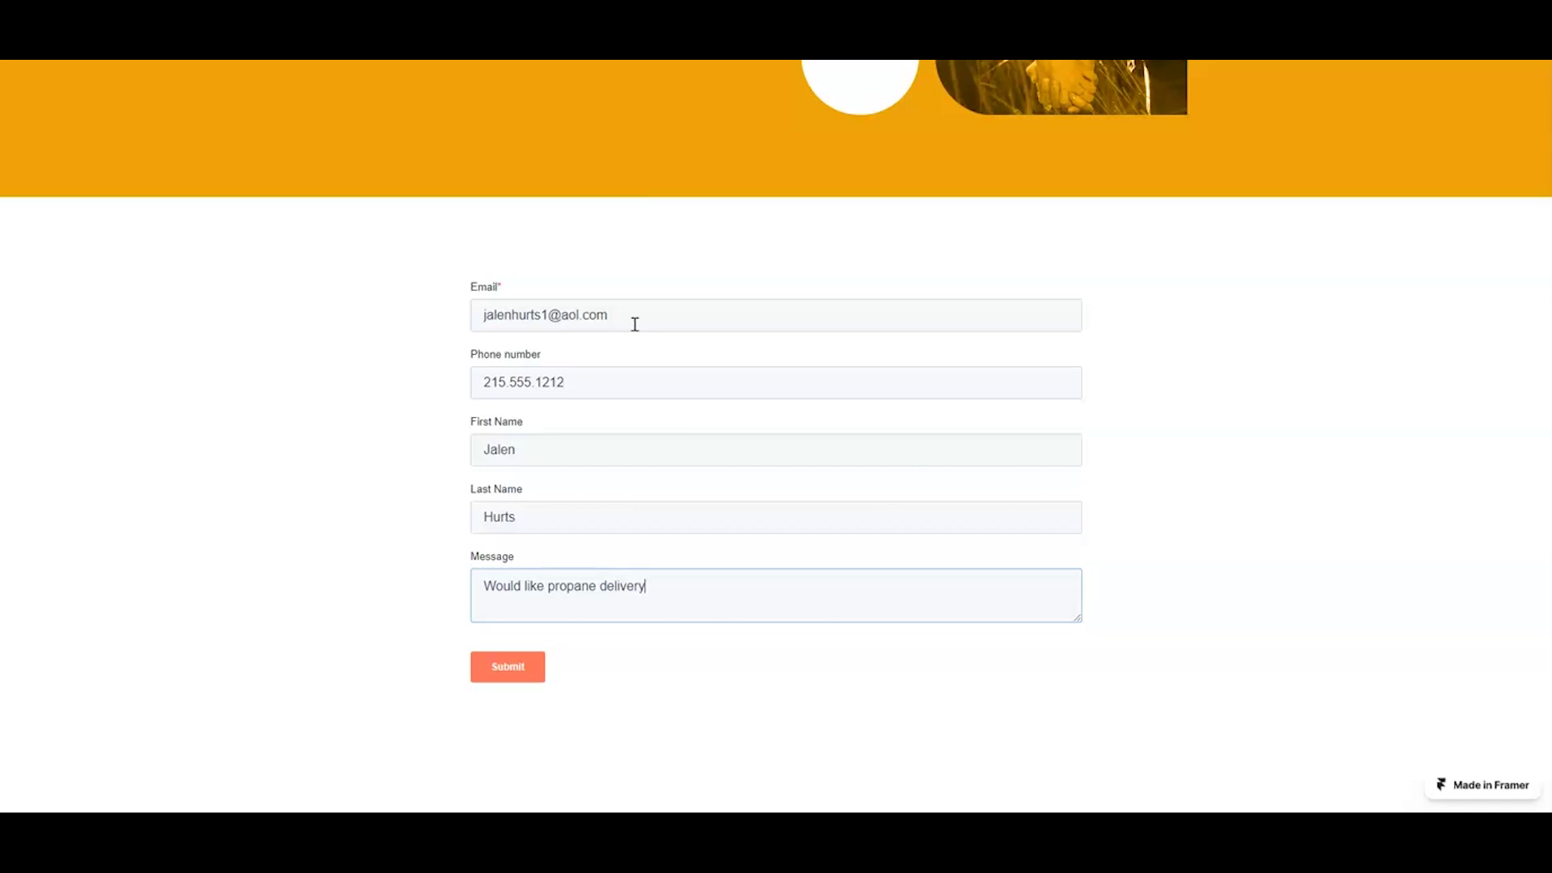
{"action": "left_click", "coordinate": [523, 668]}
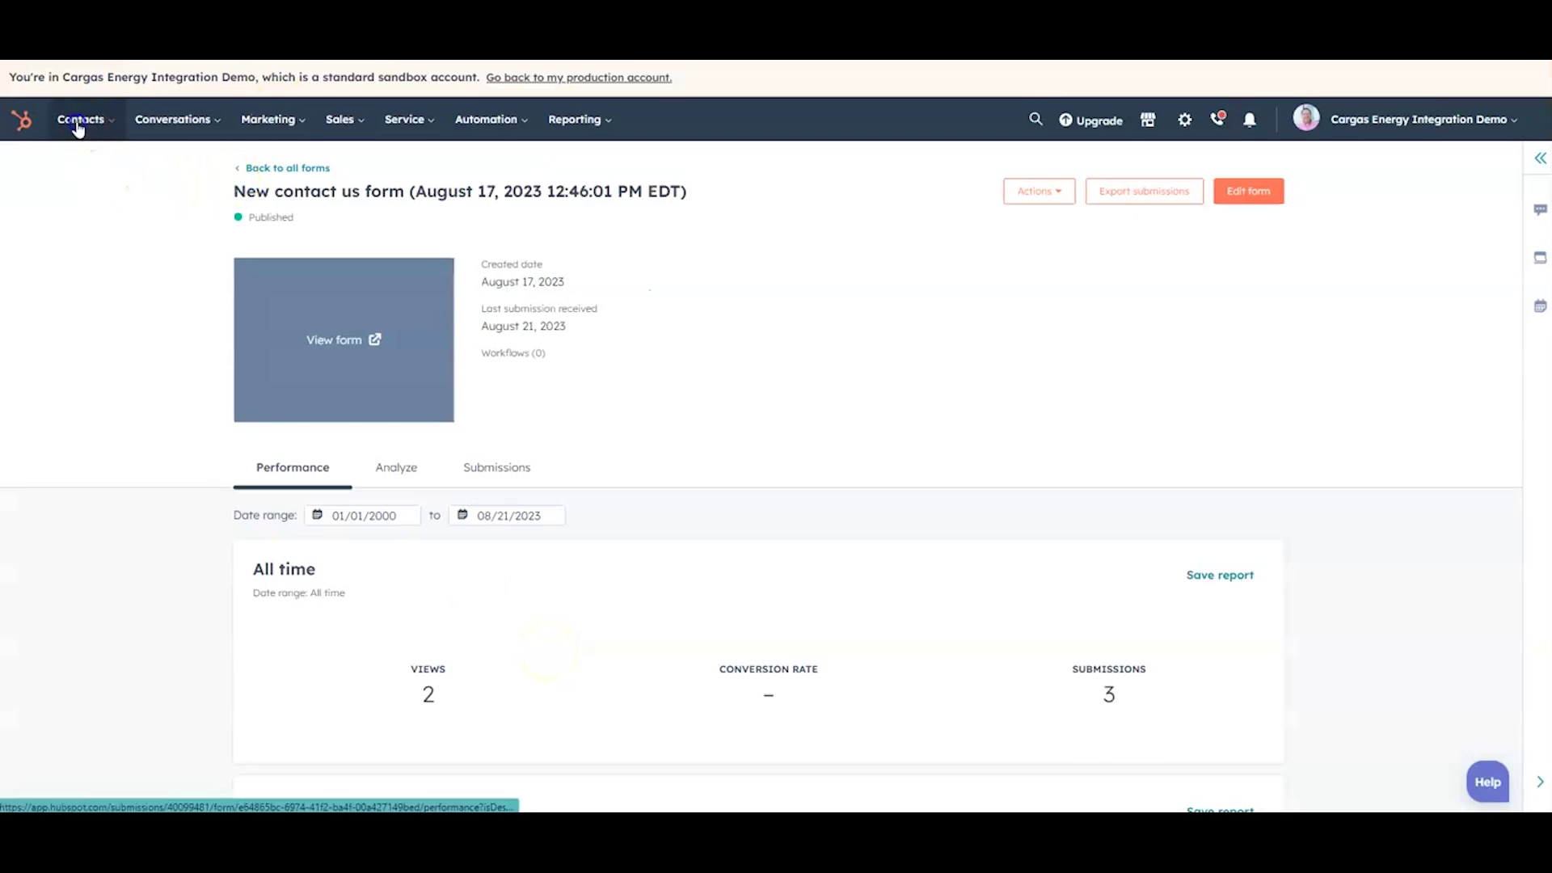
Step: Open the submitter's new contact record and review its lifecycle stage options, currently Lead
{"action": "left_click", "coordinate": [81, 158]}
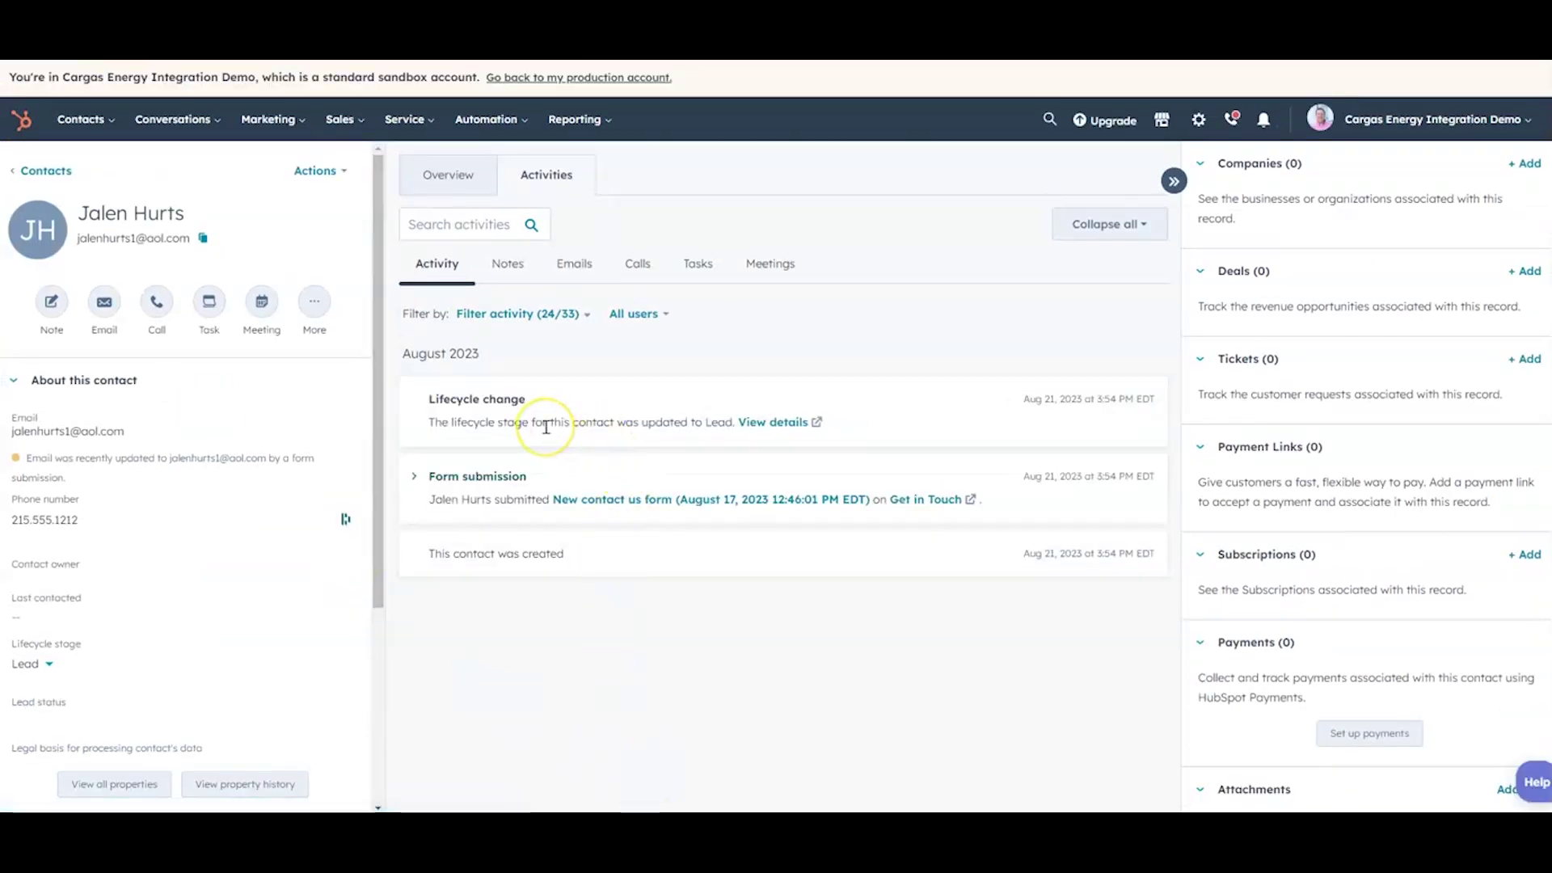
{"action": "left_click", "coordinate": [51, 665]}
{"action": "left_click", "coordinate": [52, 664]}
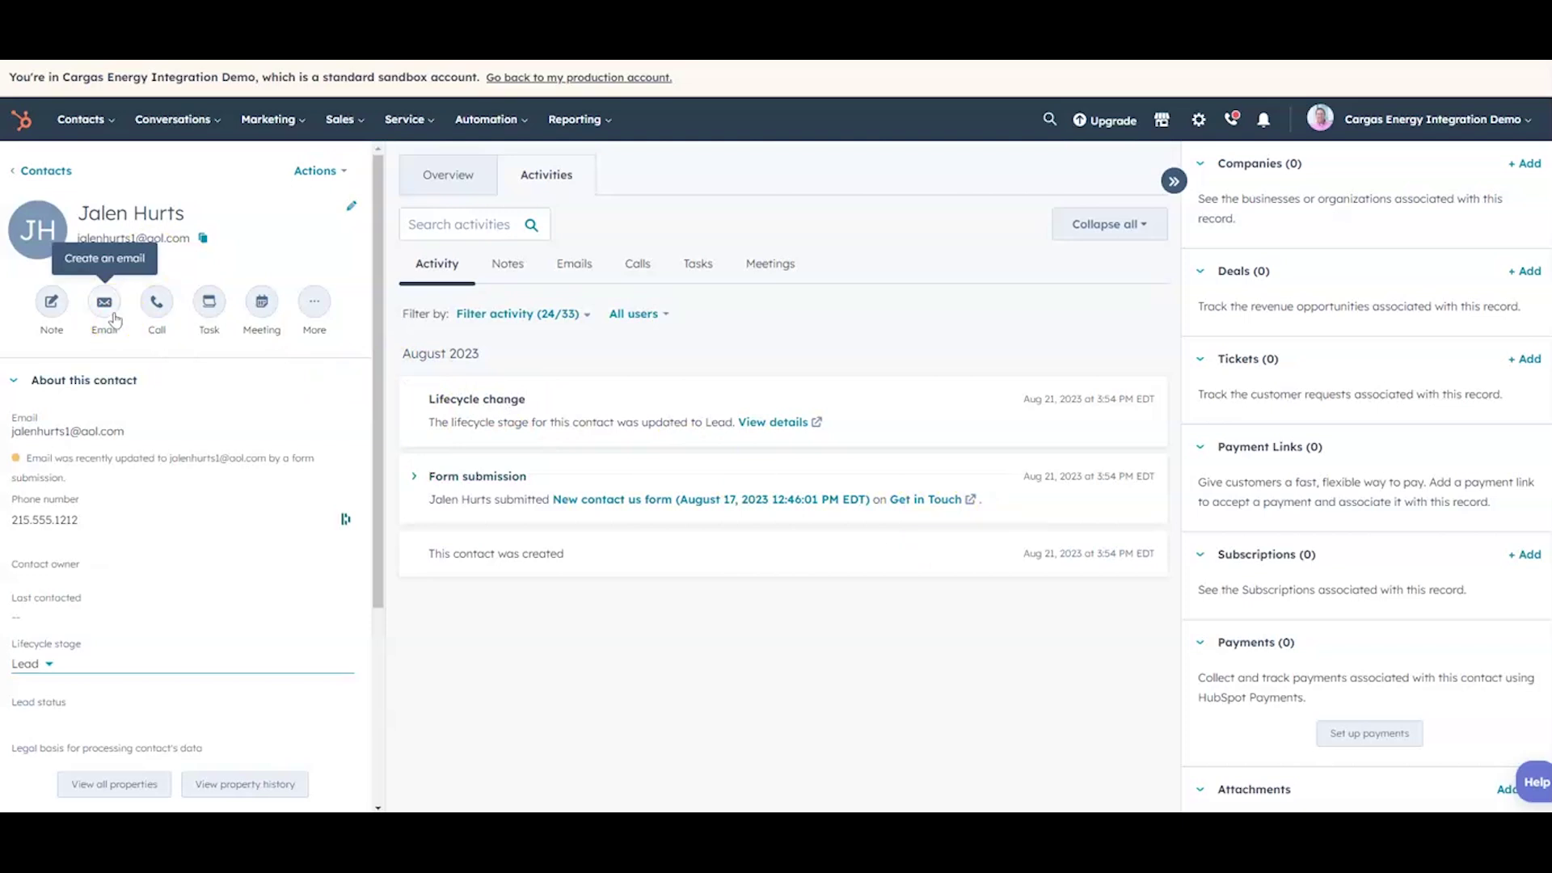
{"action": "left_click", "coordinate": [114, 319]}
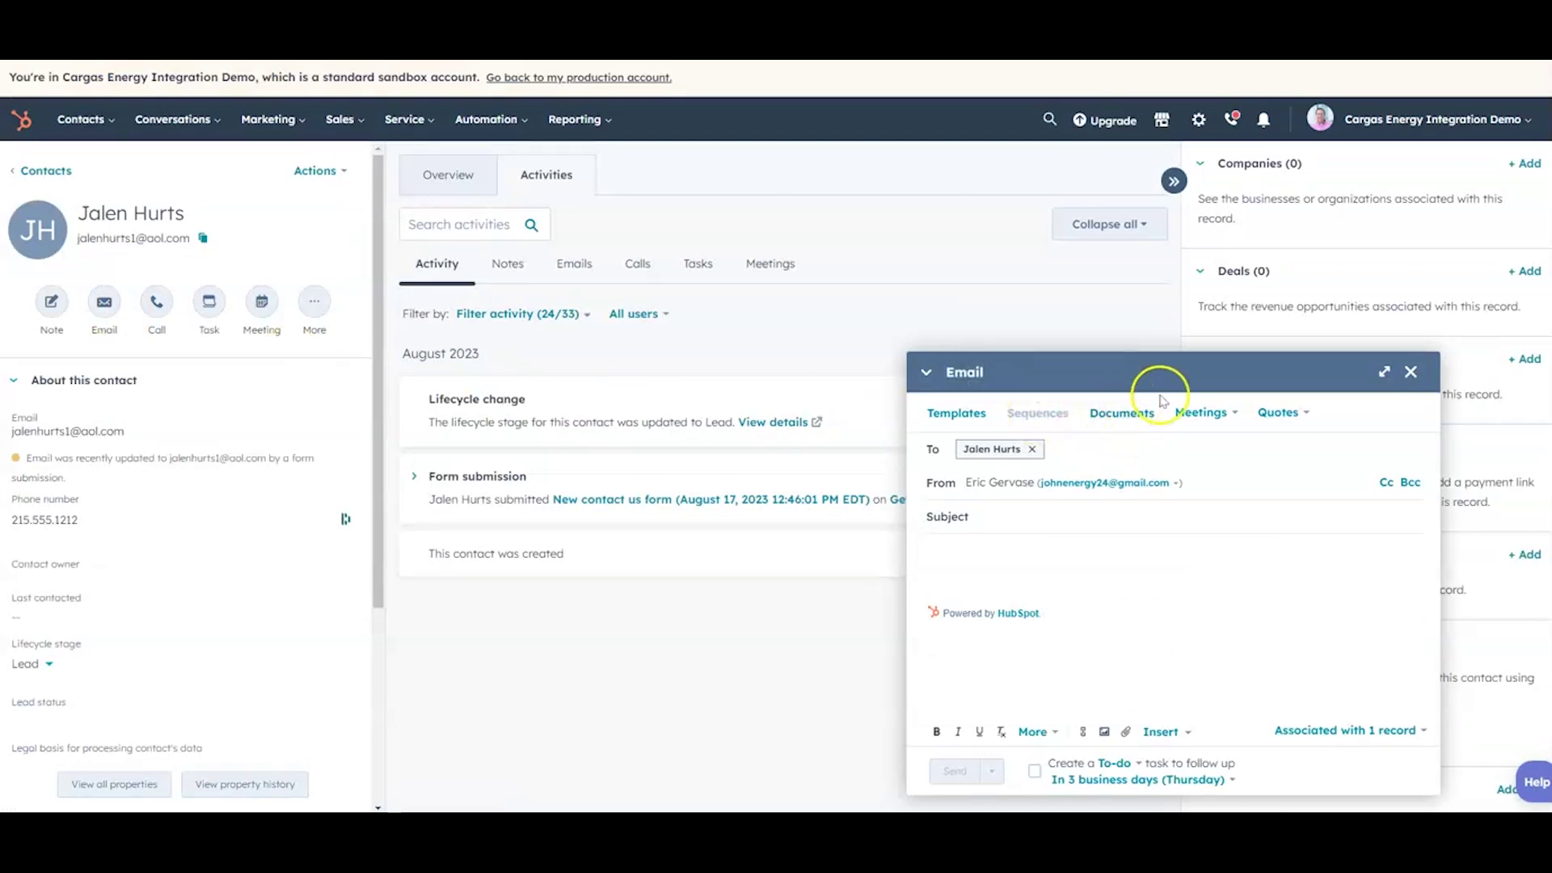
{"action": "left_click", "coordinate": [1409, 373]}
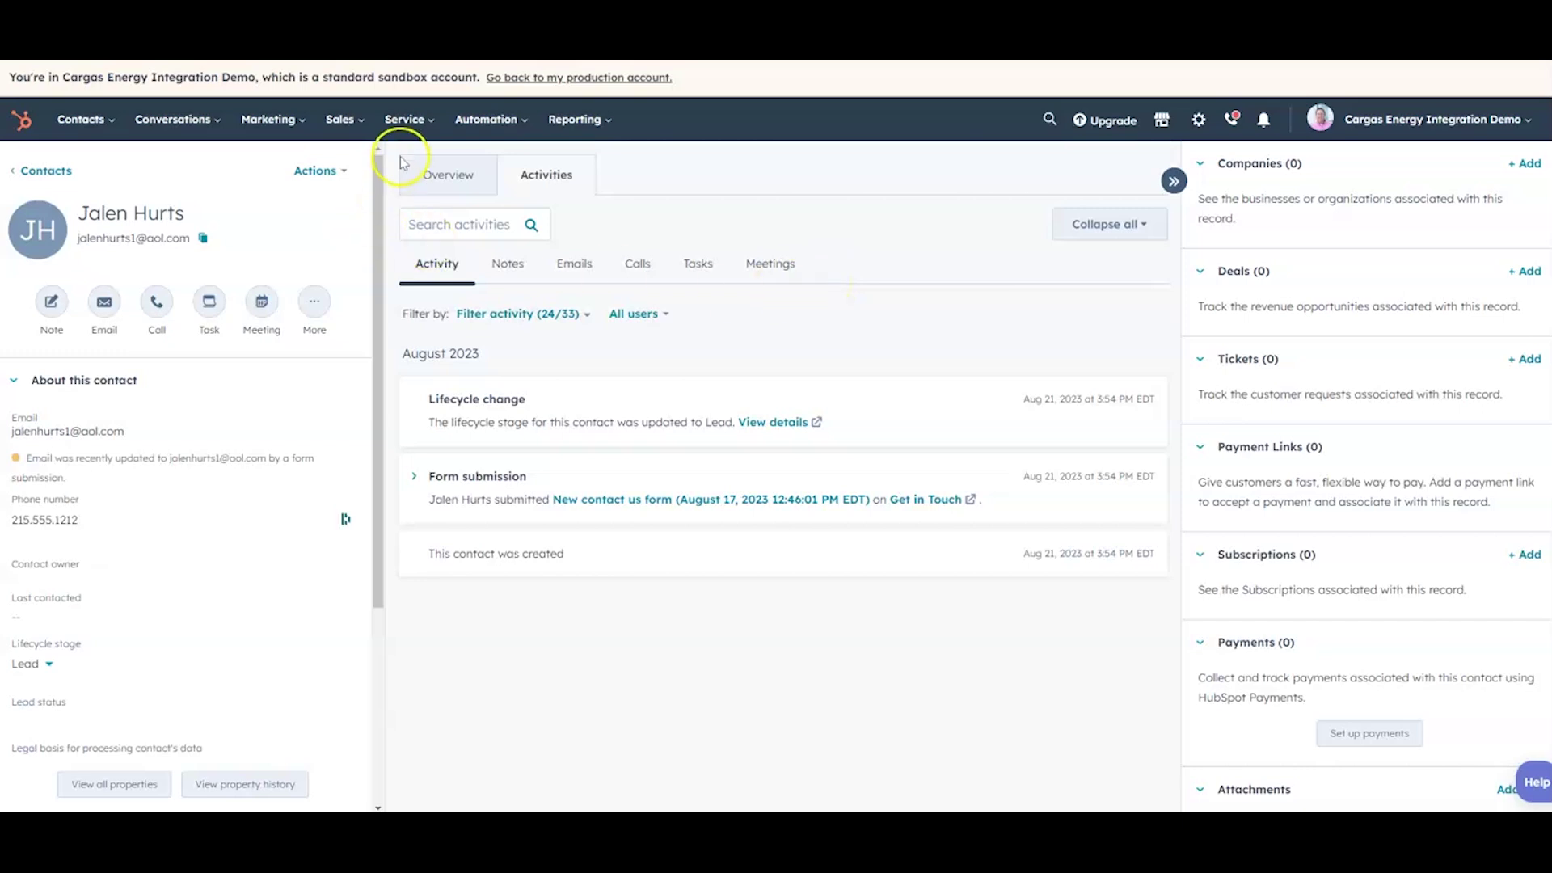
Step: Open the Inbound Lead - Propane sequence from Automation > Sequences and show its Steps tab
{"action": "left_click", "coordinate": [537, 129]}
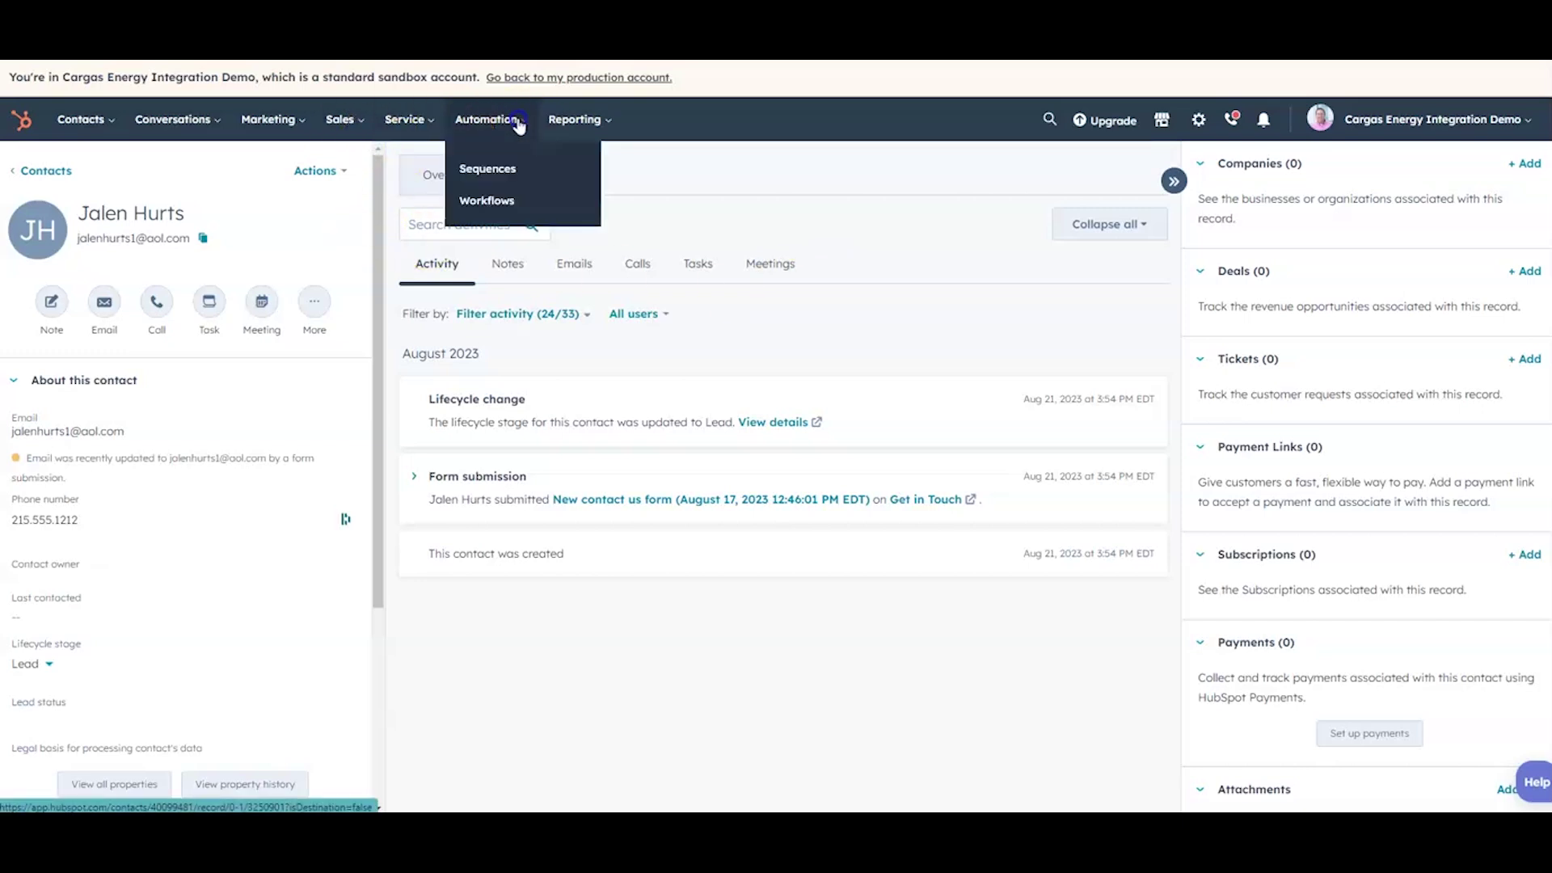
{"action": "left_click", "coordinate": [511, 164]}
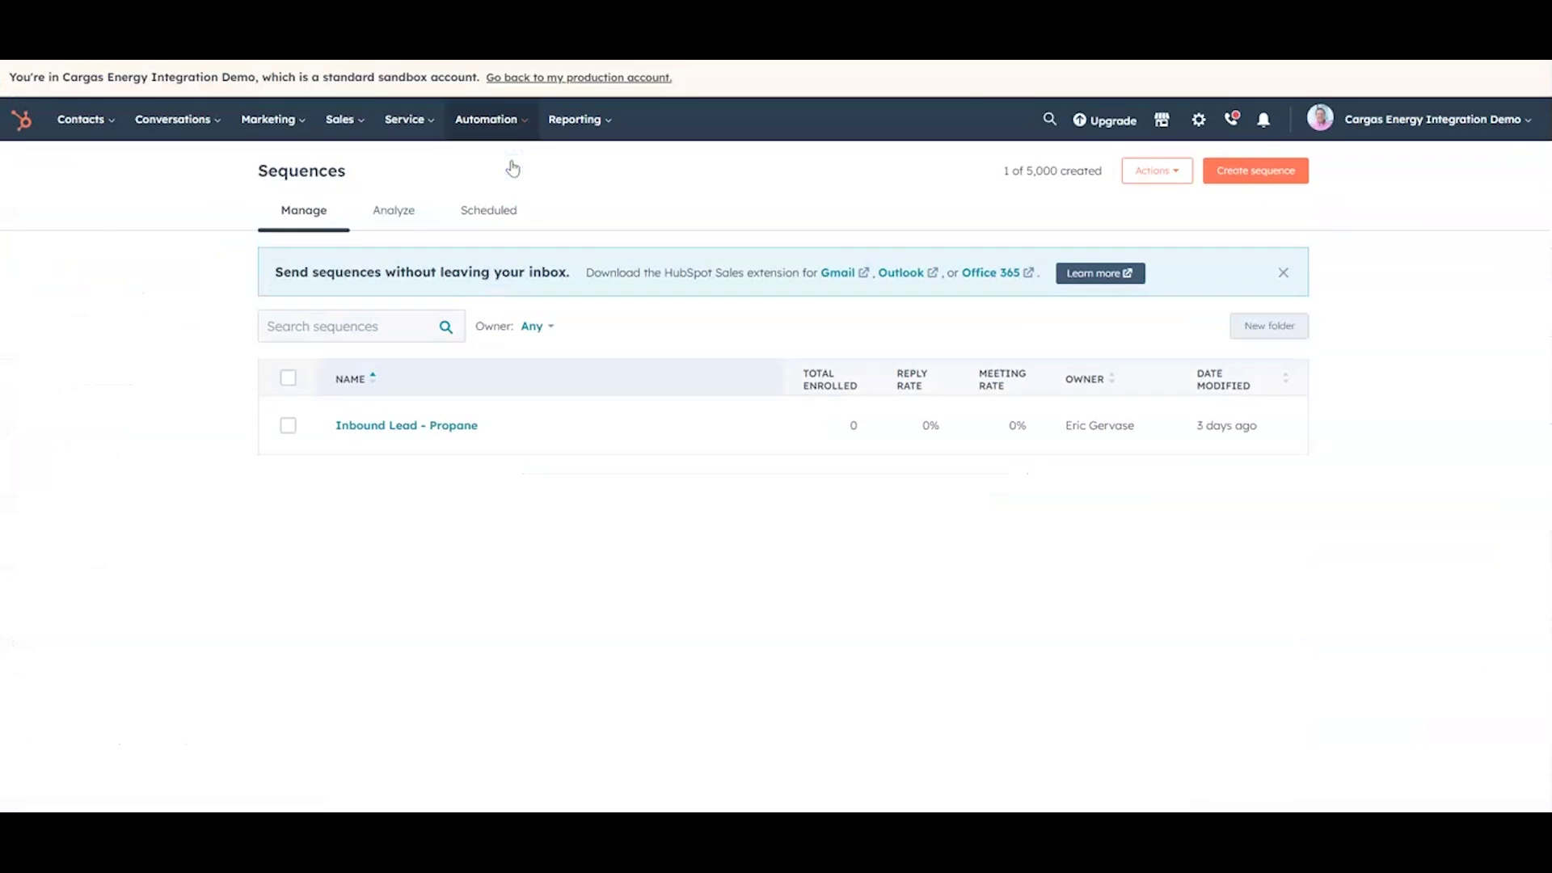
{"action": "left_click", "coordinate": [426, 437]}
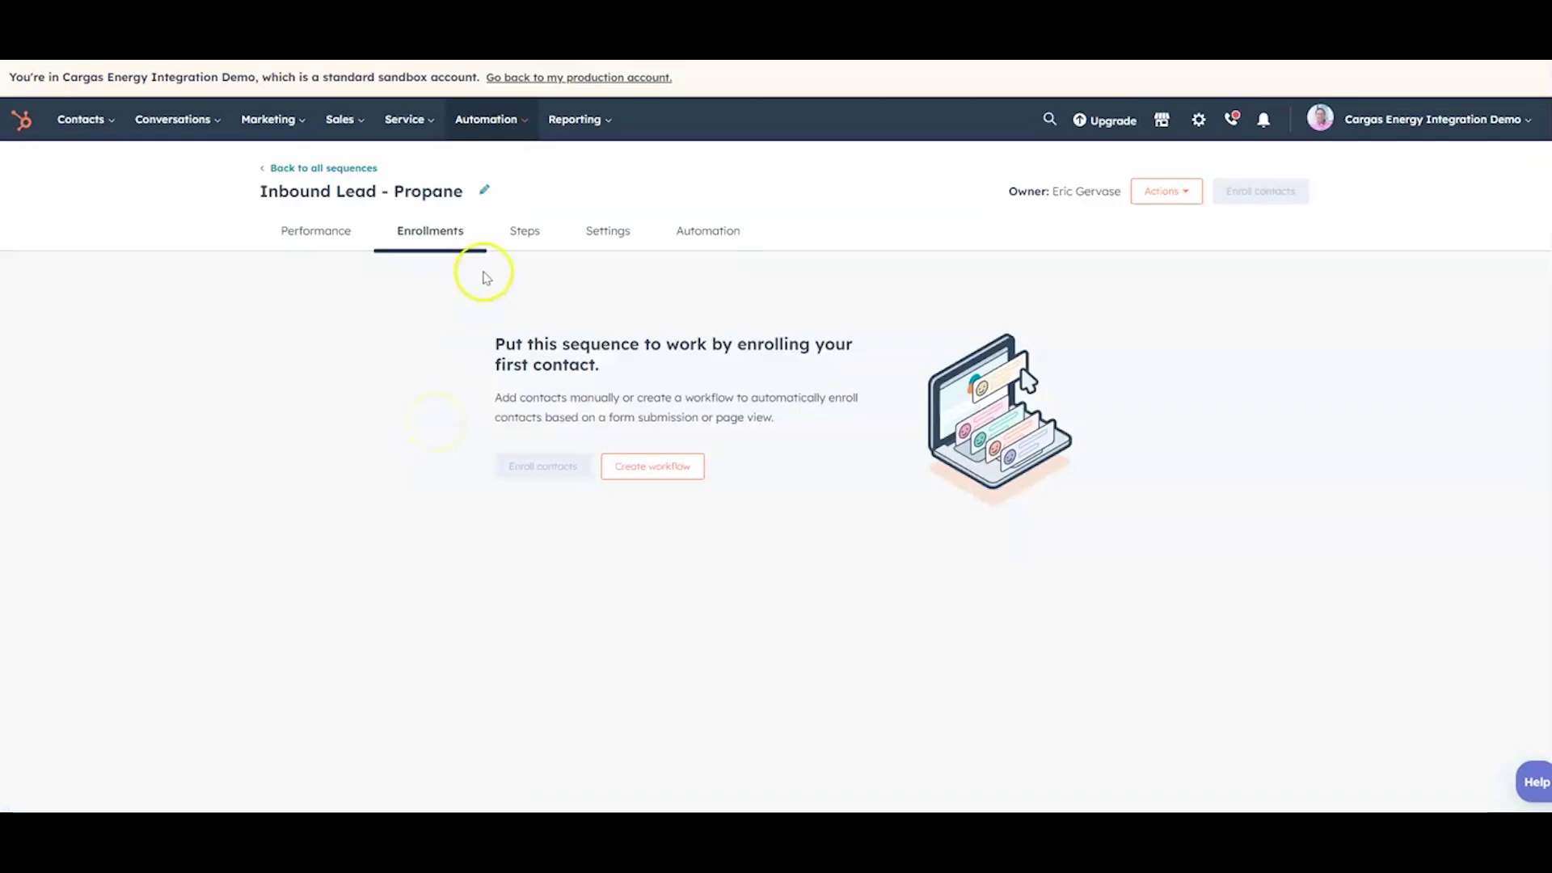
{"action": "left_click", "coordinate": [521, 233]}
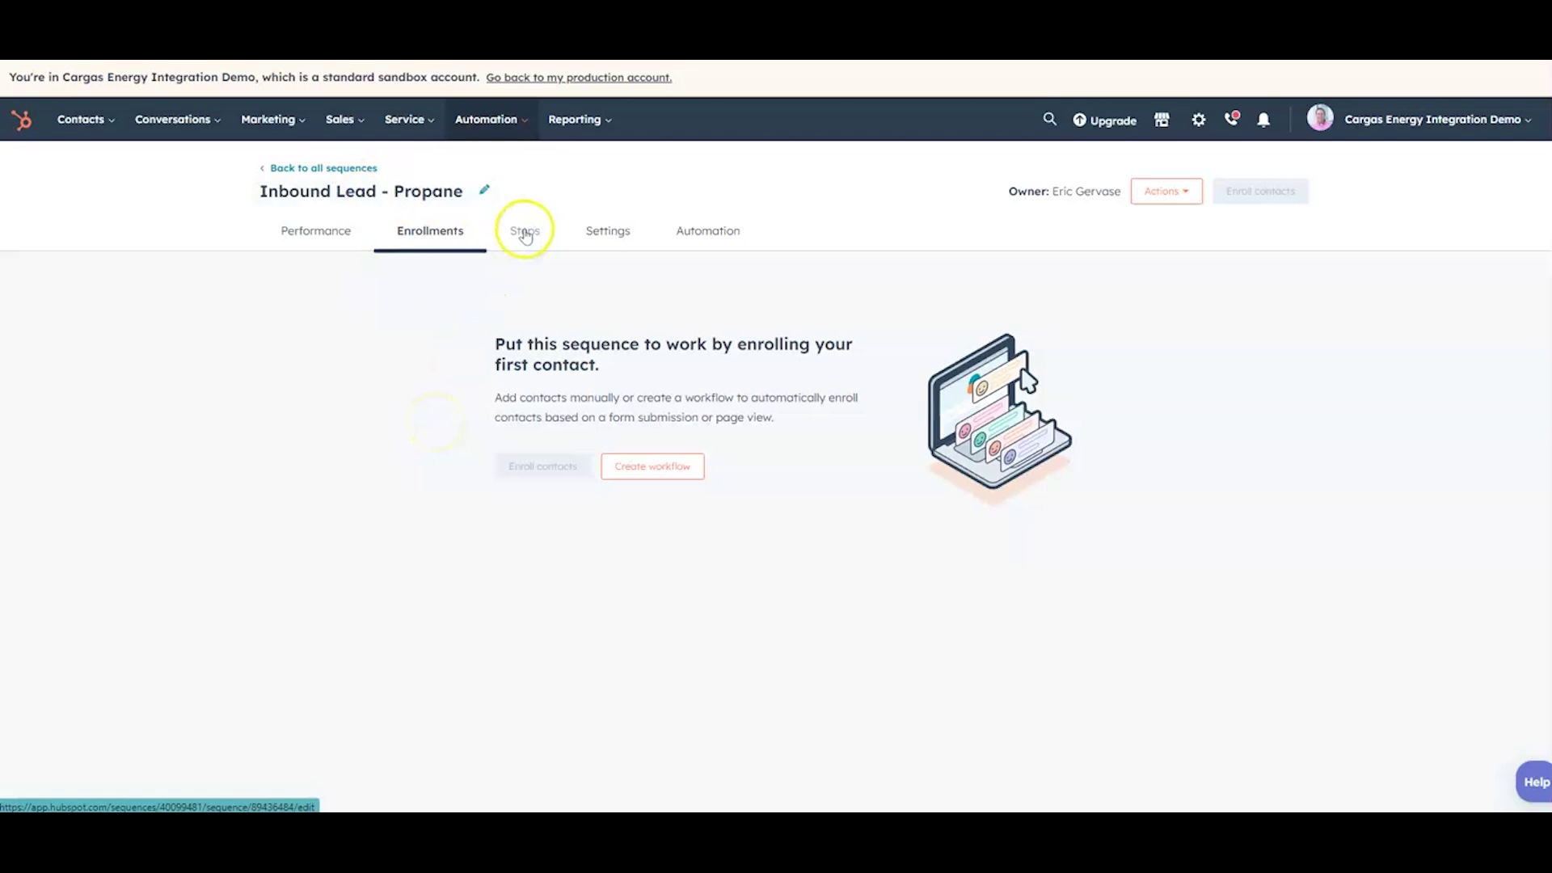
Step: Expand the Day 1 Propane Delivery email step to show its full text
{"action": "scroll", "coordinate": [702, 312], "scroll_direction": "down", "scroll_amount": 1}
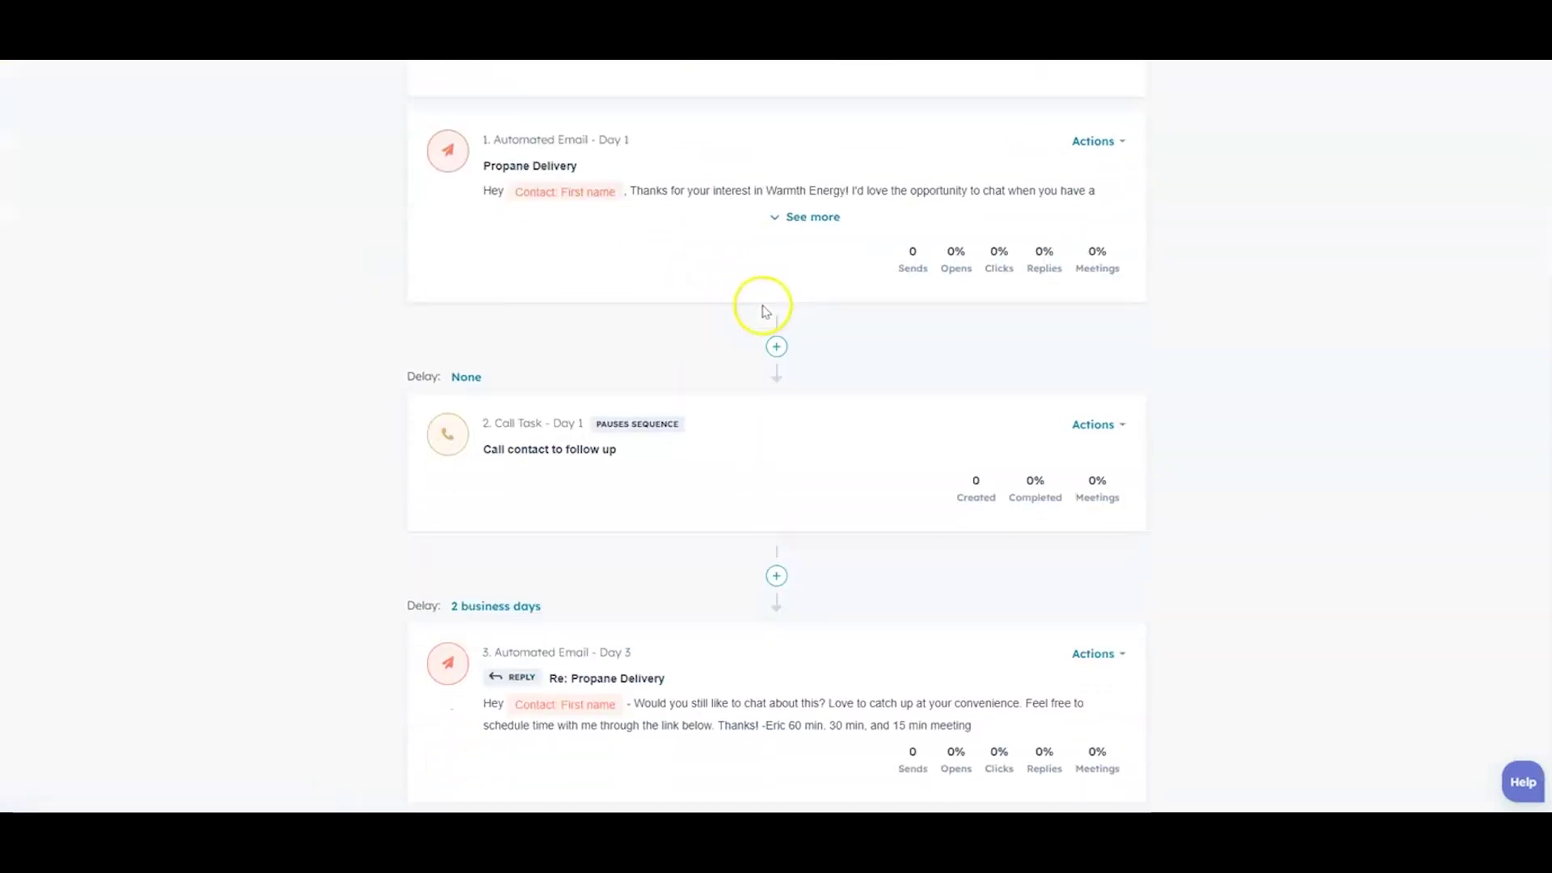
{"action": "scroll", "coordinate": [764, 311], "scroll_direction": "down", "scroll_amount": 1}
{"action": "scroll", "coordinate": [883, 416], "scroll_direction": "up", "scroll_amount": 1}
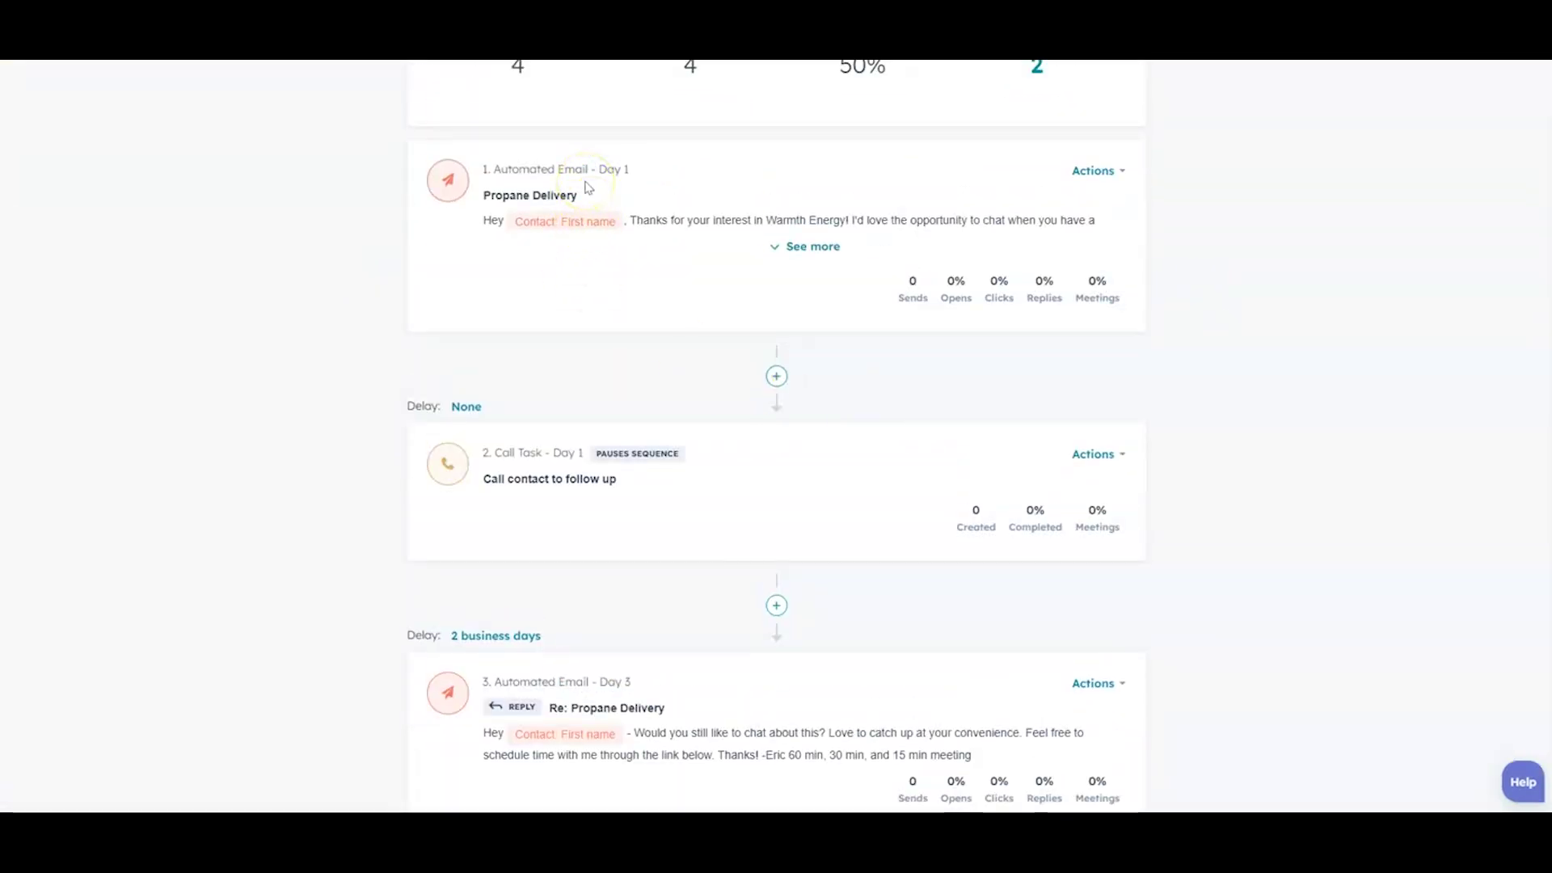
{"action": "left_click", "coordinate": [812, 248]}
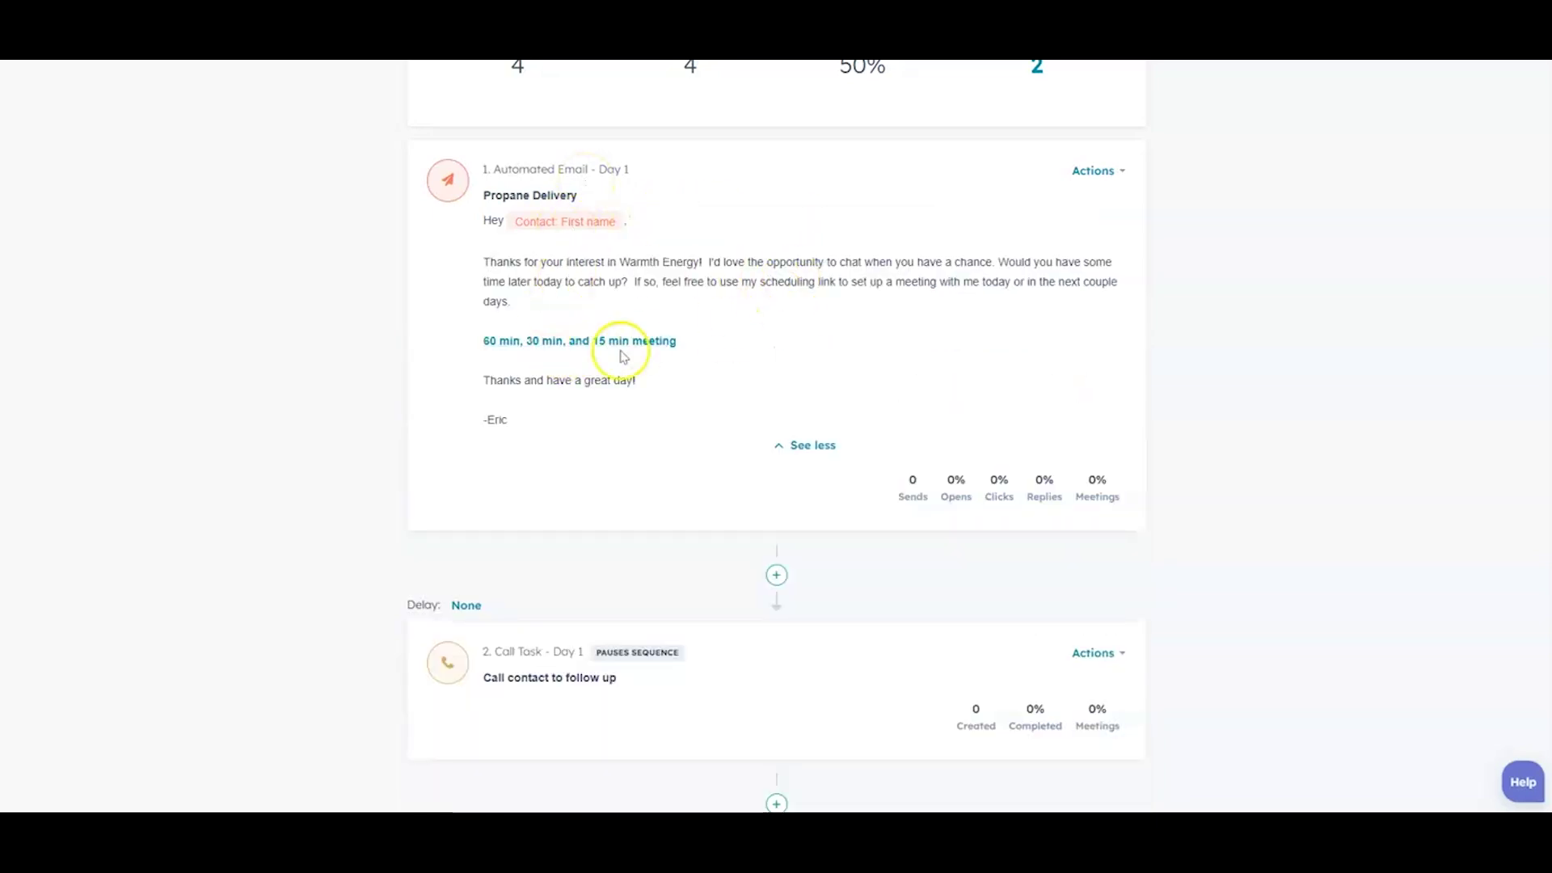
Step: Review all four steps down to the Day 4 final call, then return to the top
{"action": "scroll", "coordinate": [1043, 287], "scroll_direction": "down", "scroll_amount": 4}
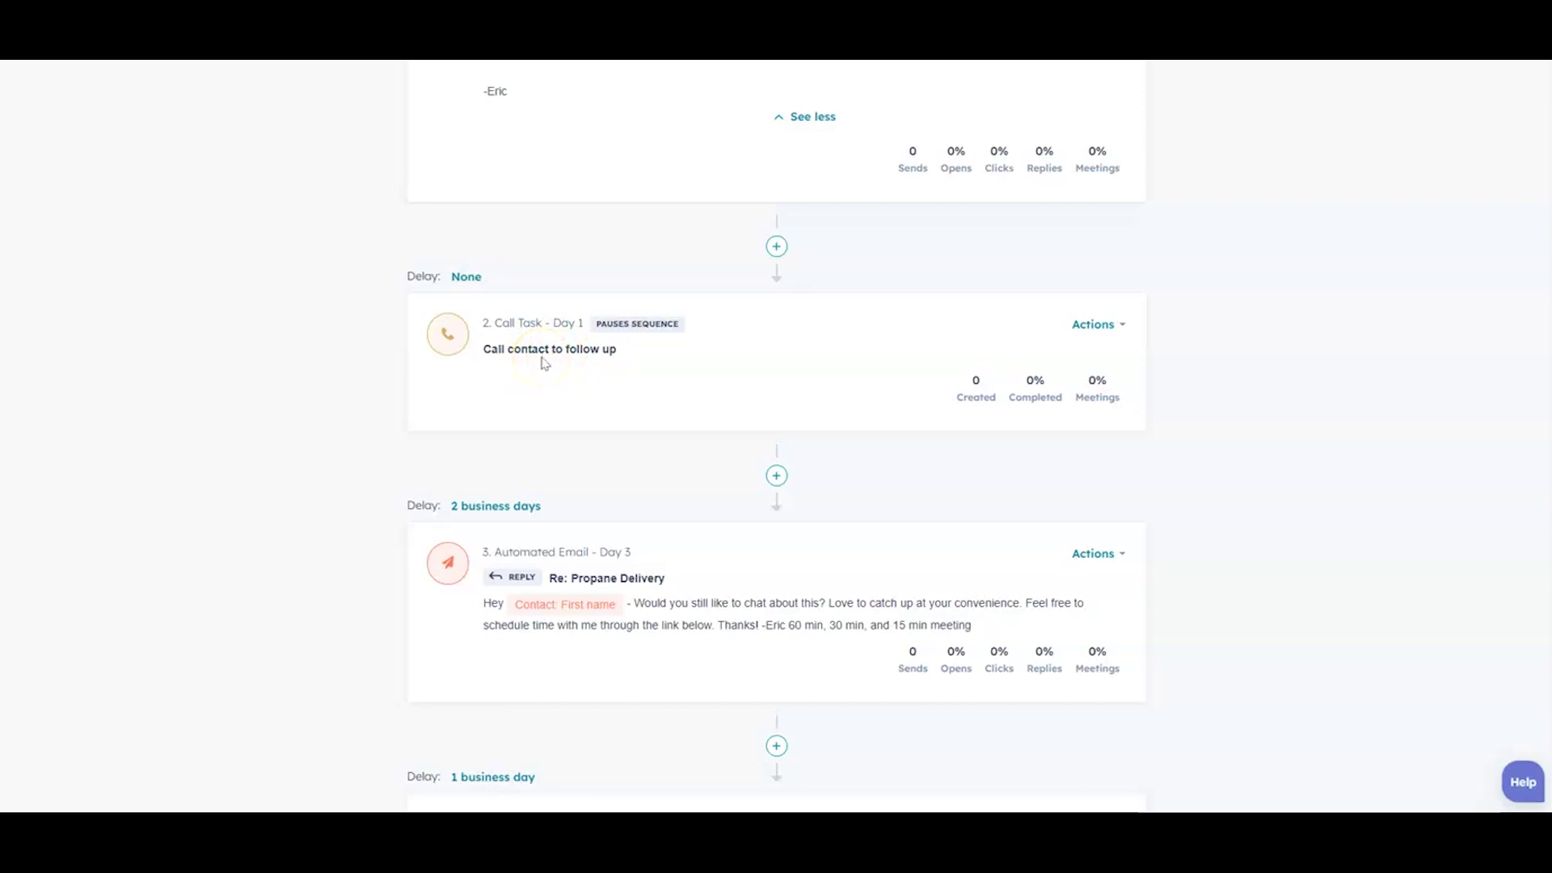
{"action": "scroll", "coordinate": [544, 363], "scroll_direction": "down", "scroll_amount": 3}
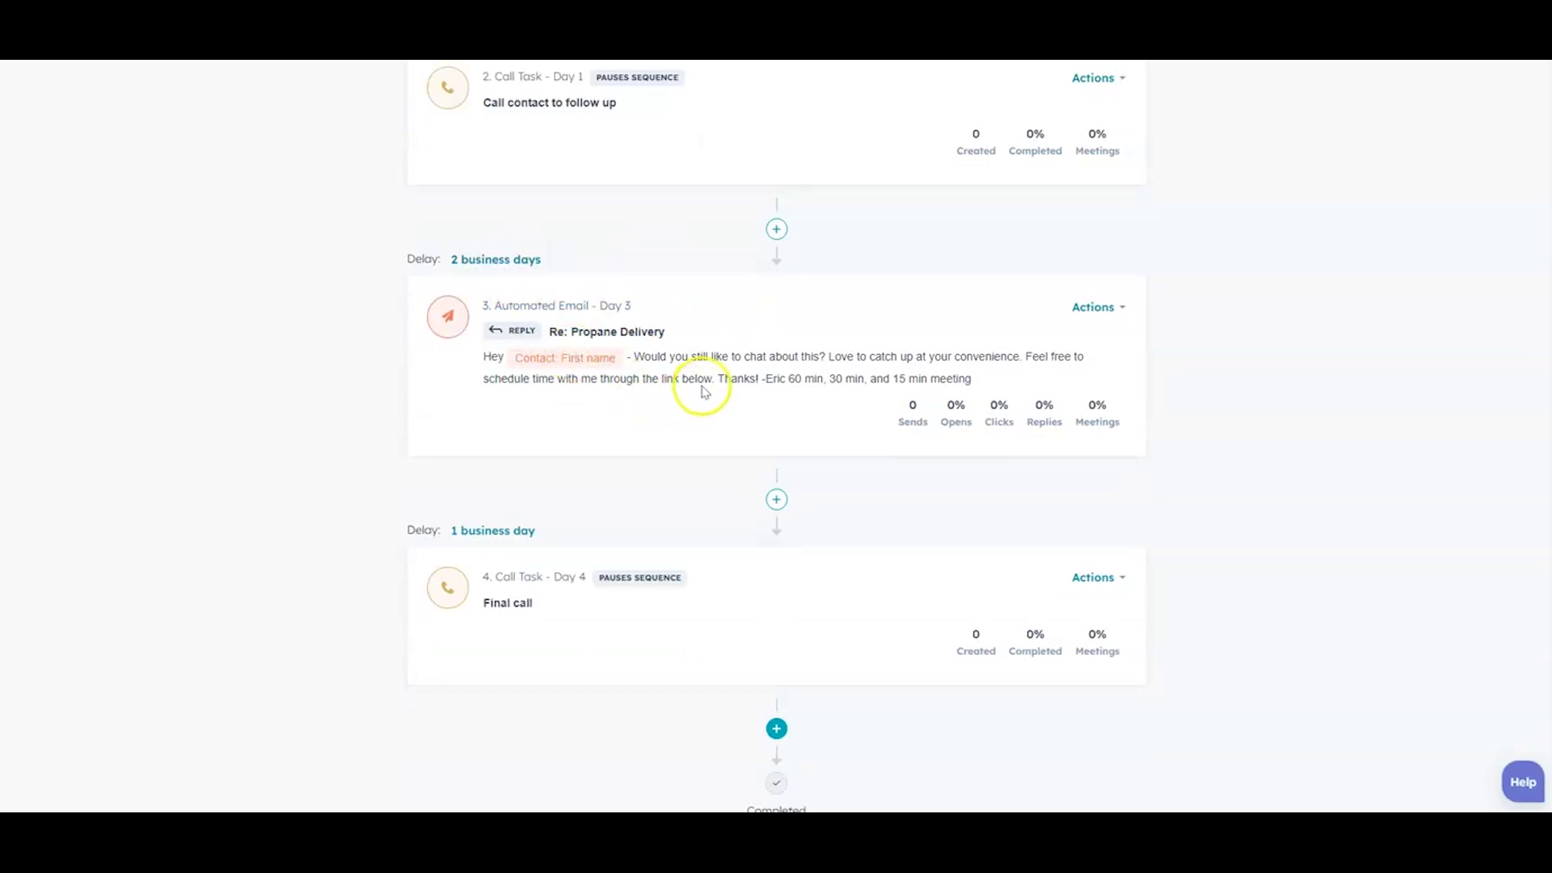
{"action": "scroll", "coordinate": [725, 371], "scroll_direction": "down", "scroll_amount": 1}
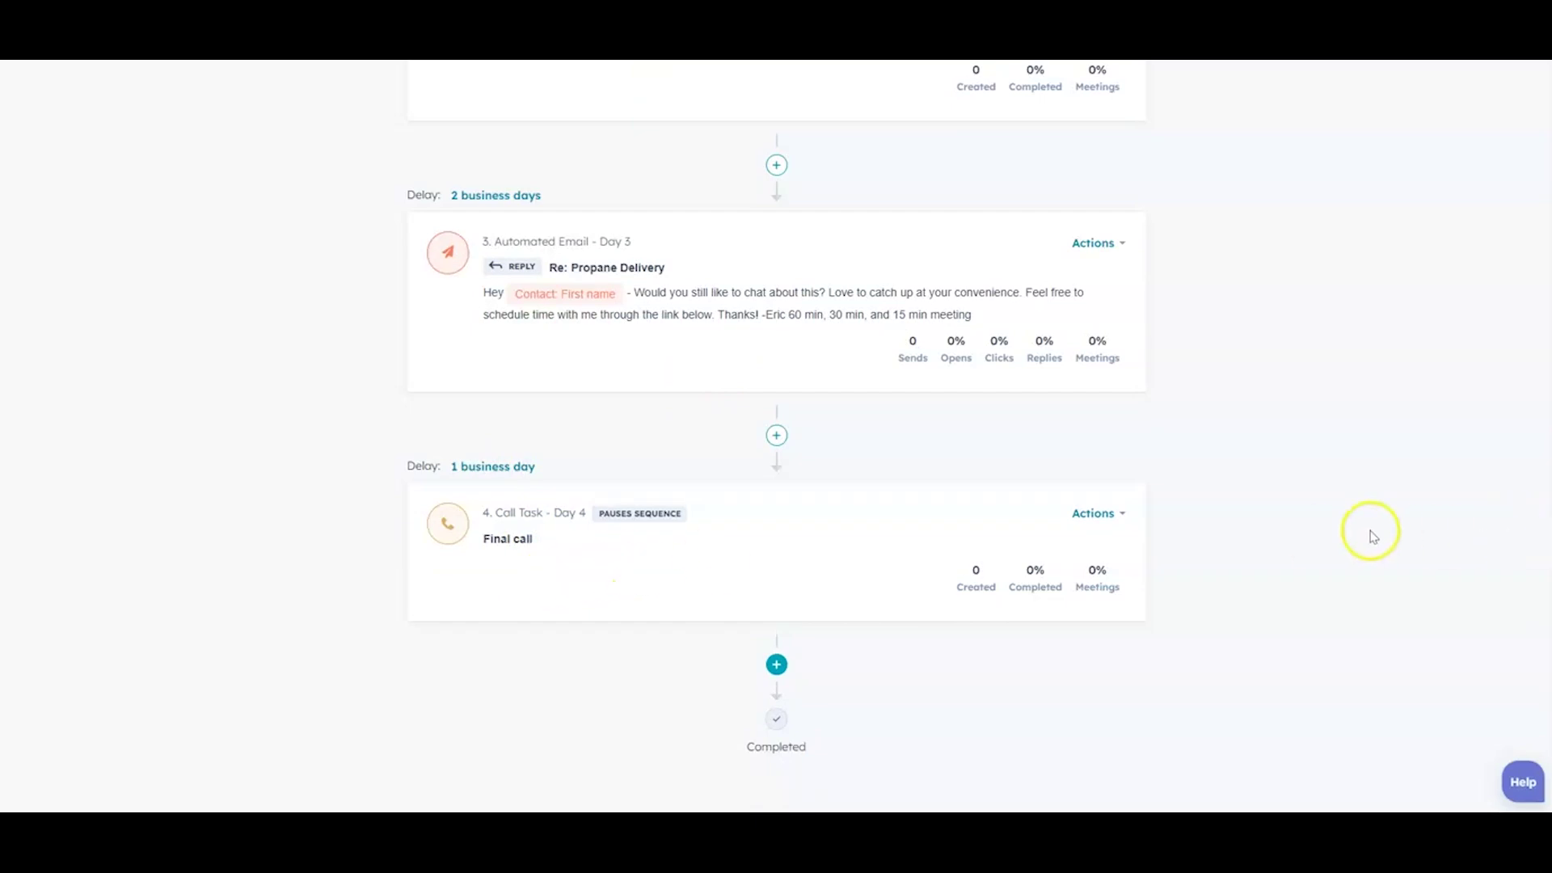
{"action": "scroll", "coordinate": [1371, 536], "scroll_direction": "up", "scroll_amount": 5}
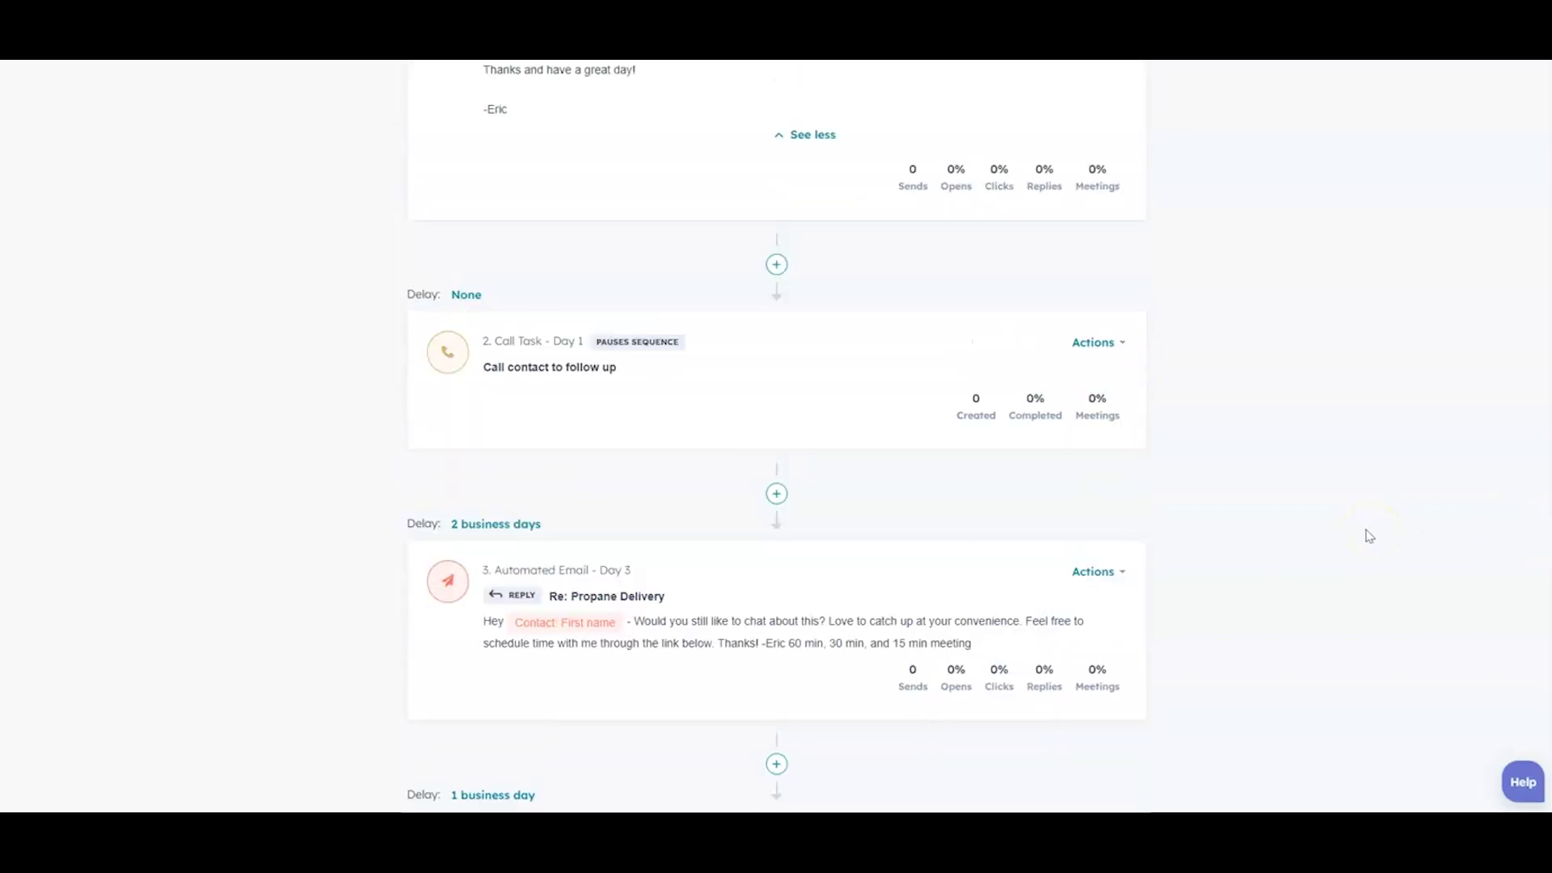
{"action": "scroll", "coordinate": [1369, 535], "scroll_direction": "up", "scroll_amount": 2}
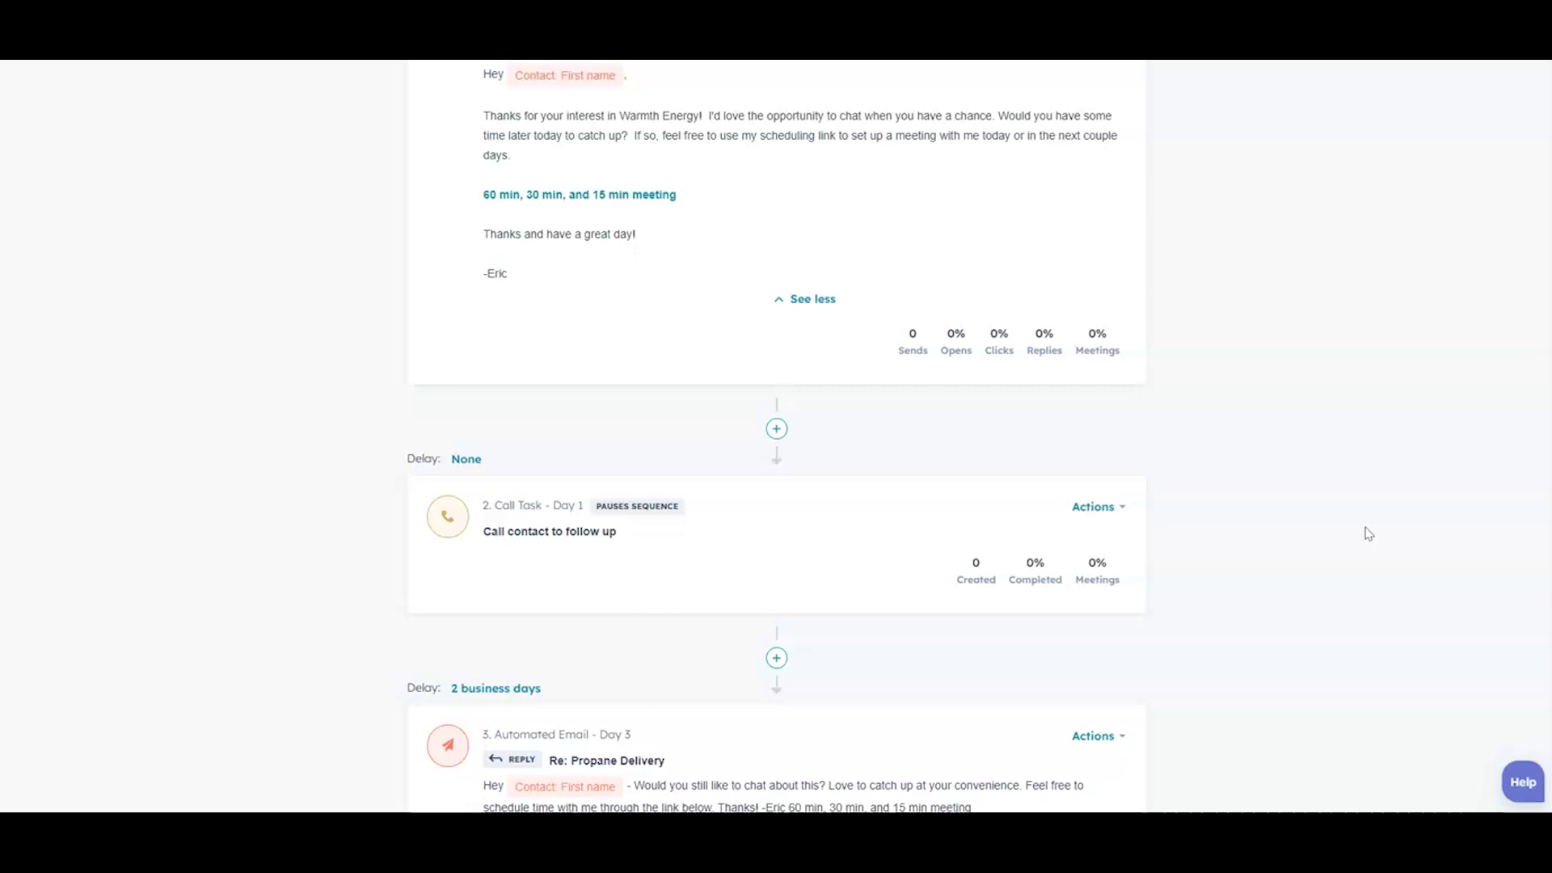
{"action": "scroll", "coordinate": [1366, 534], "scroll_direction": "down", "scroll_amount": 2}
{"action": "scroll", "coordinate": [1374, 532], "scroll_direction": "down", "scroll_amount": 2}
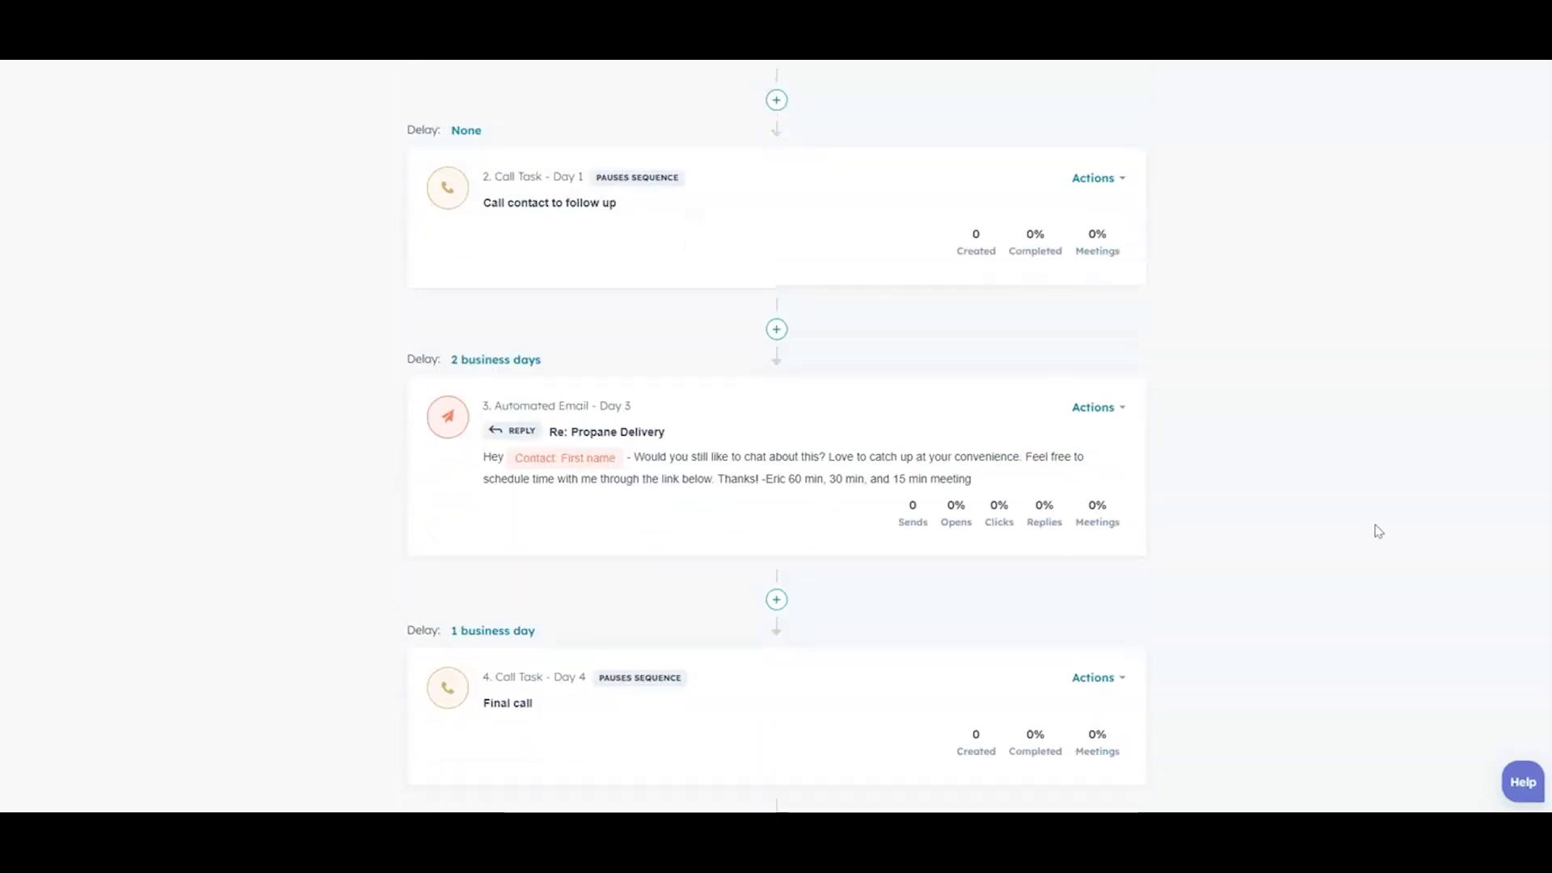
{"action": "scroll", "coordinate": [1378, 531], "scroll_direction": "down", "scroll_amount": 2}
{"action": "left_click", "coordinate": [1375, 524]}
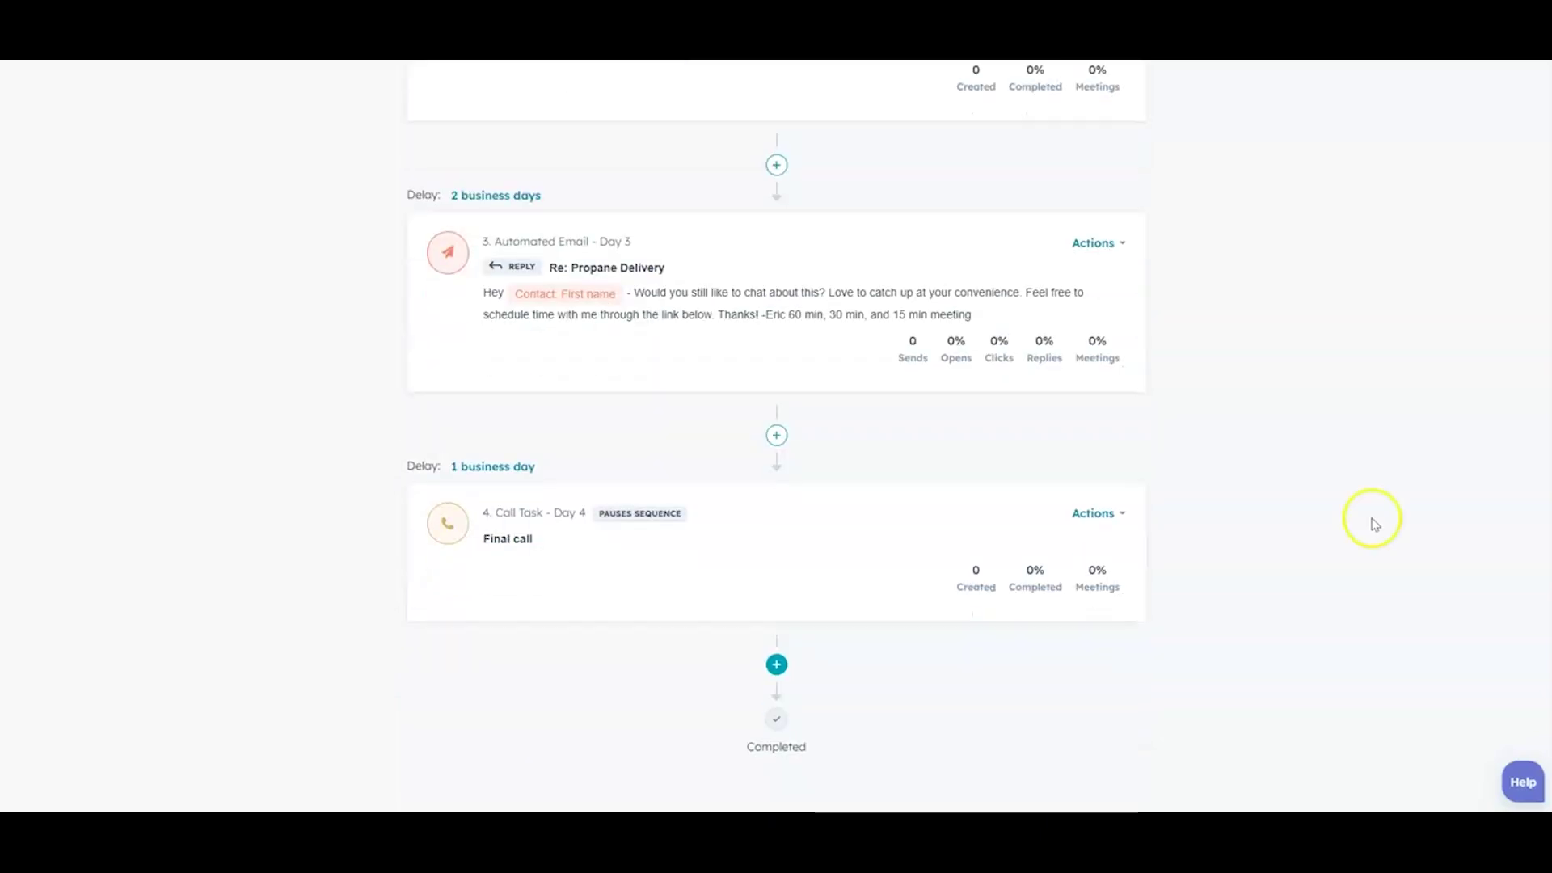
{"action": "scroll", "coordinate": [1321, 543], "scroll_direction": "up", "scroll_amount": 12}
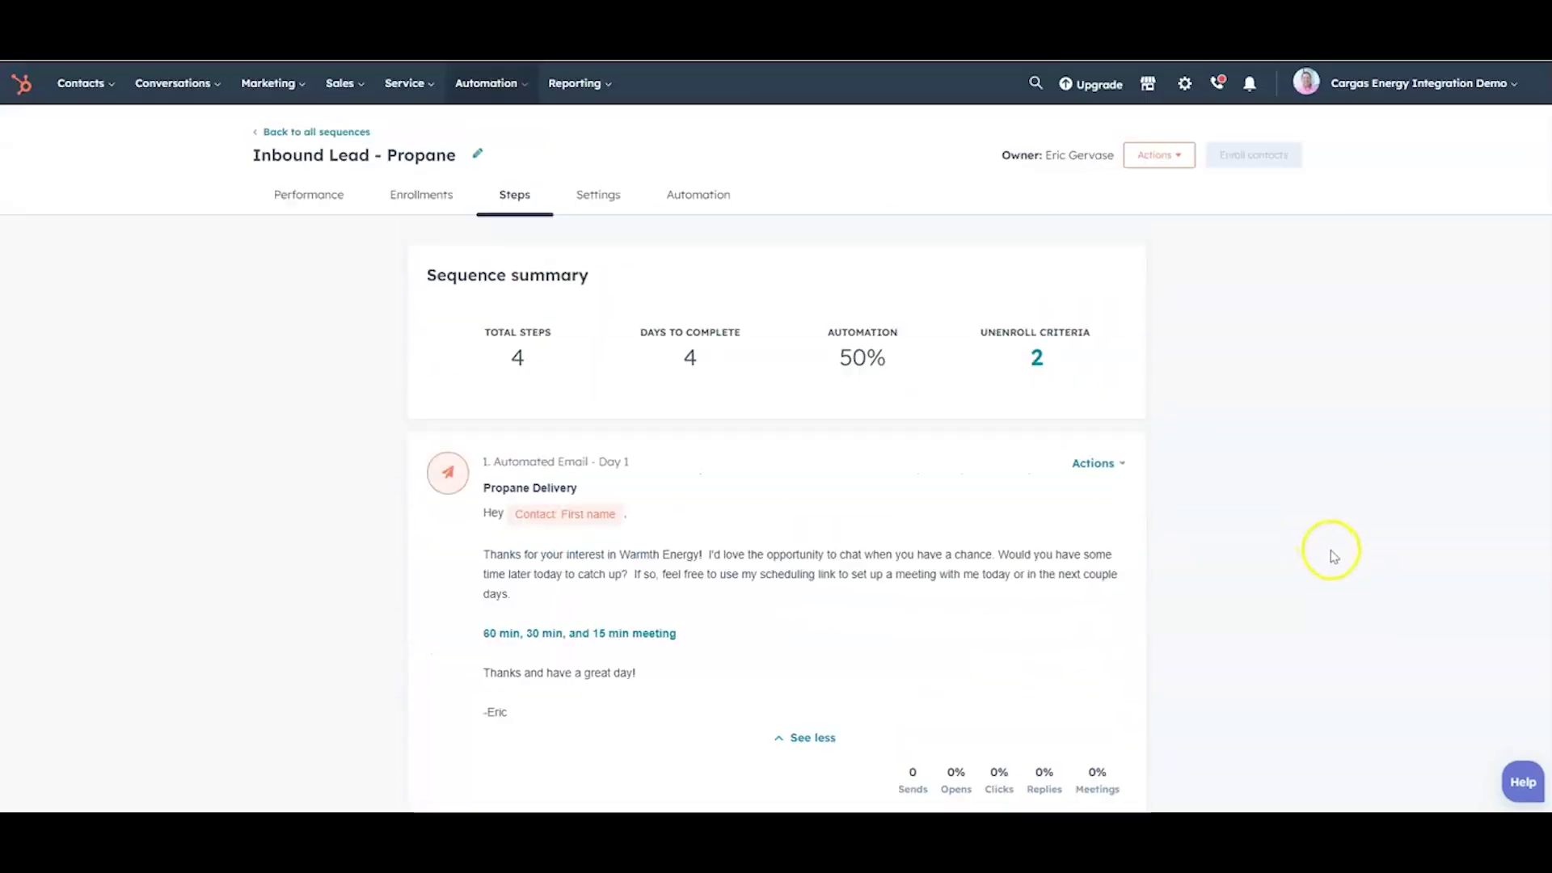
{"action": "scroll", "coordinate": [1334, 556], "scroll_direction": "up", "scroll_amount": 1}
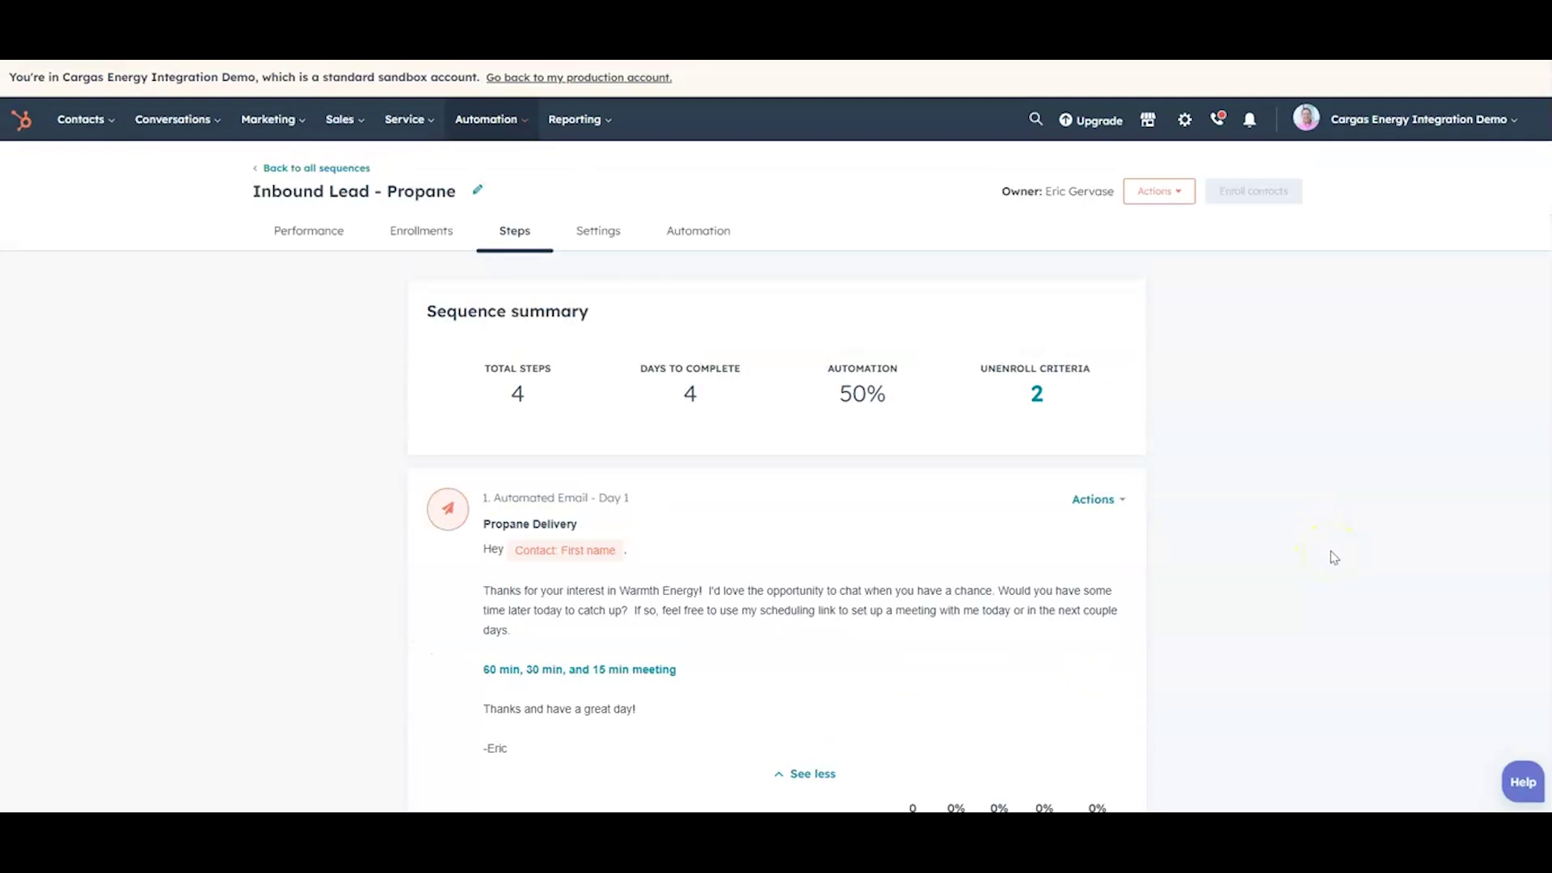
Step: Show the Inbound Lead - Propane Enrollments tab, which has no contacts enrolled yet
{"action": "left_click", "coordinate": [1336, 540]}
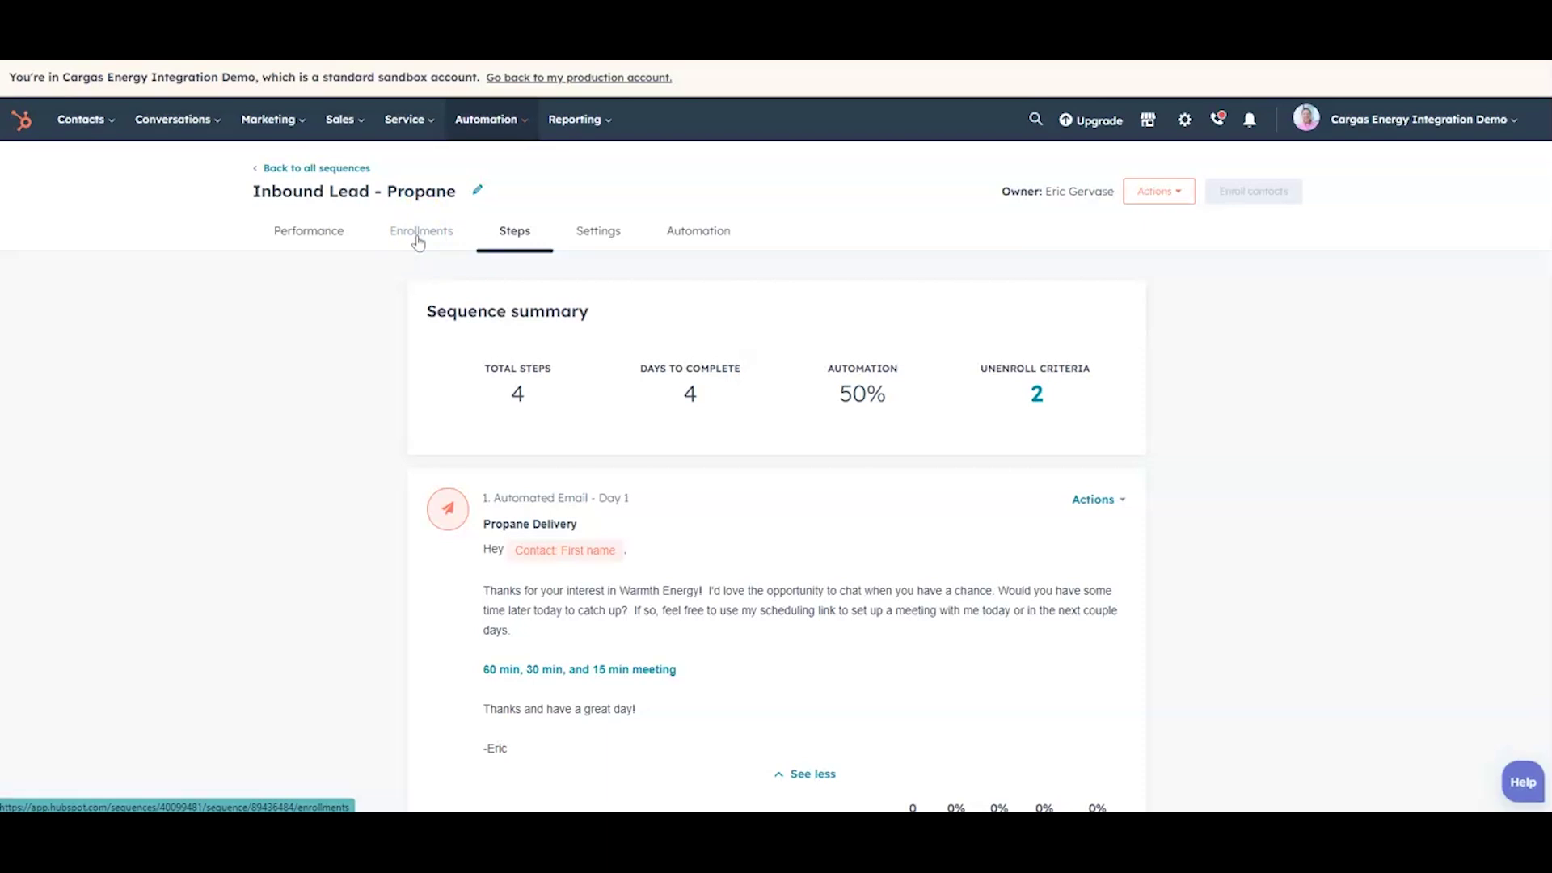
{"action": "left_click", "coordinate": [418, 235]}
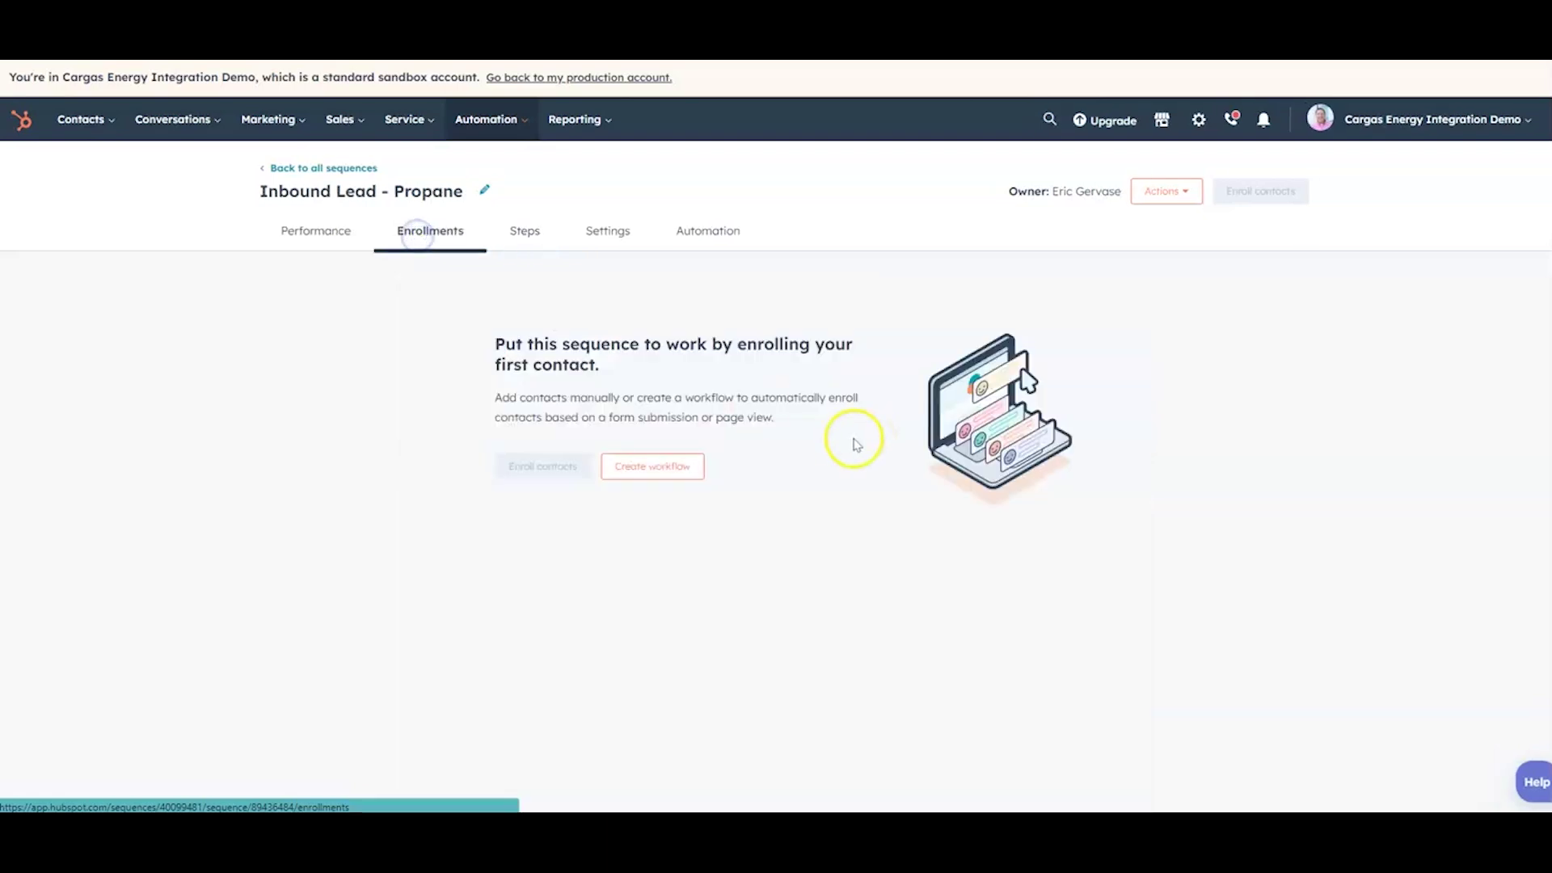
Step: Review the sequence Automation tab's three unenroll rules for email replies and booked meetings
{"action": "left_click", "coordinate": [659, 463]}
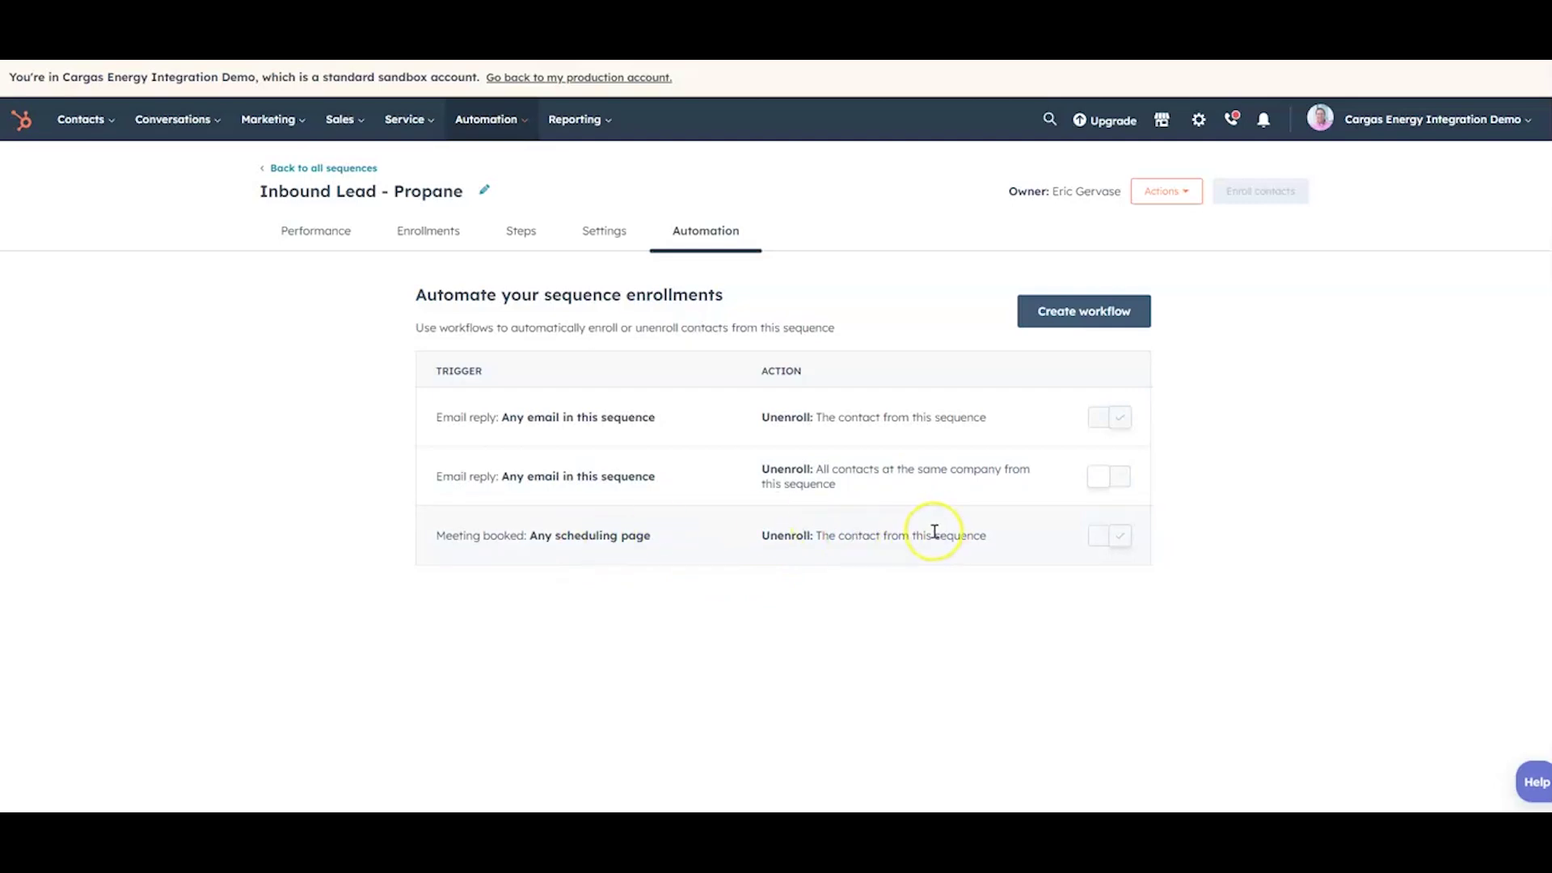
{"action": "left_click", "coordinate": [431, 232]}
{"action": "left_click", "coordinate": [656, 467]}
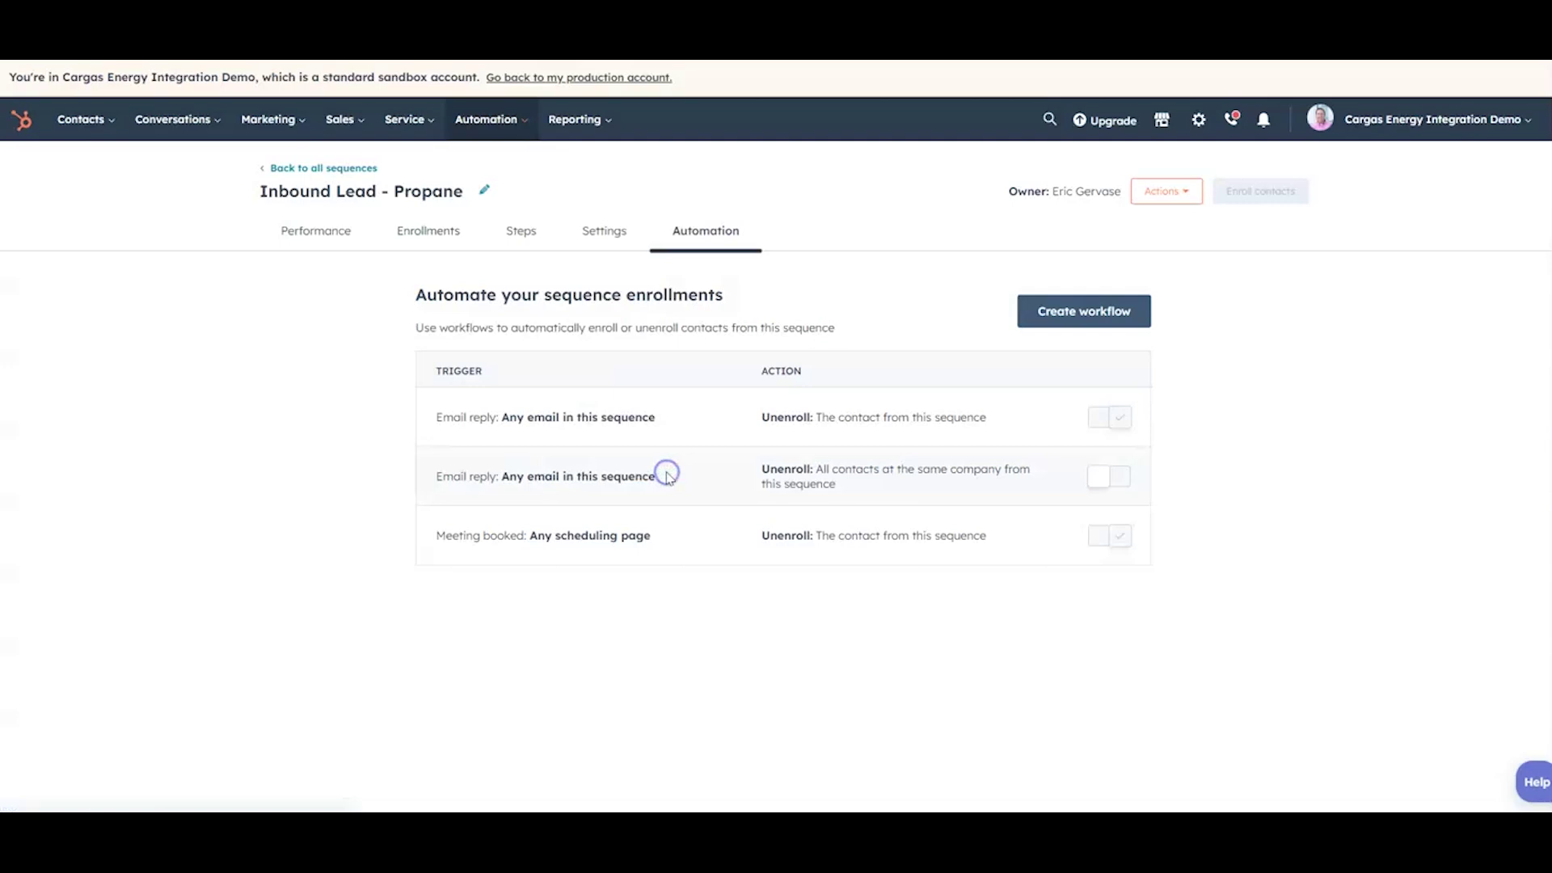
{"action": "left_click", "coordinate": [1059, 313]}
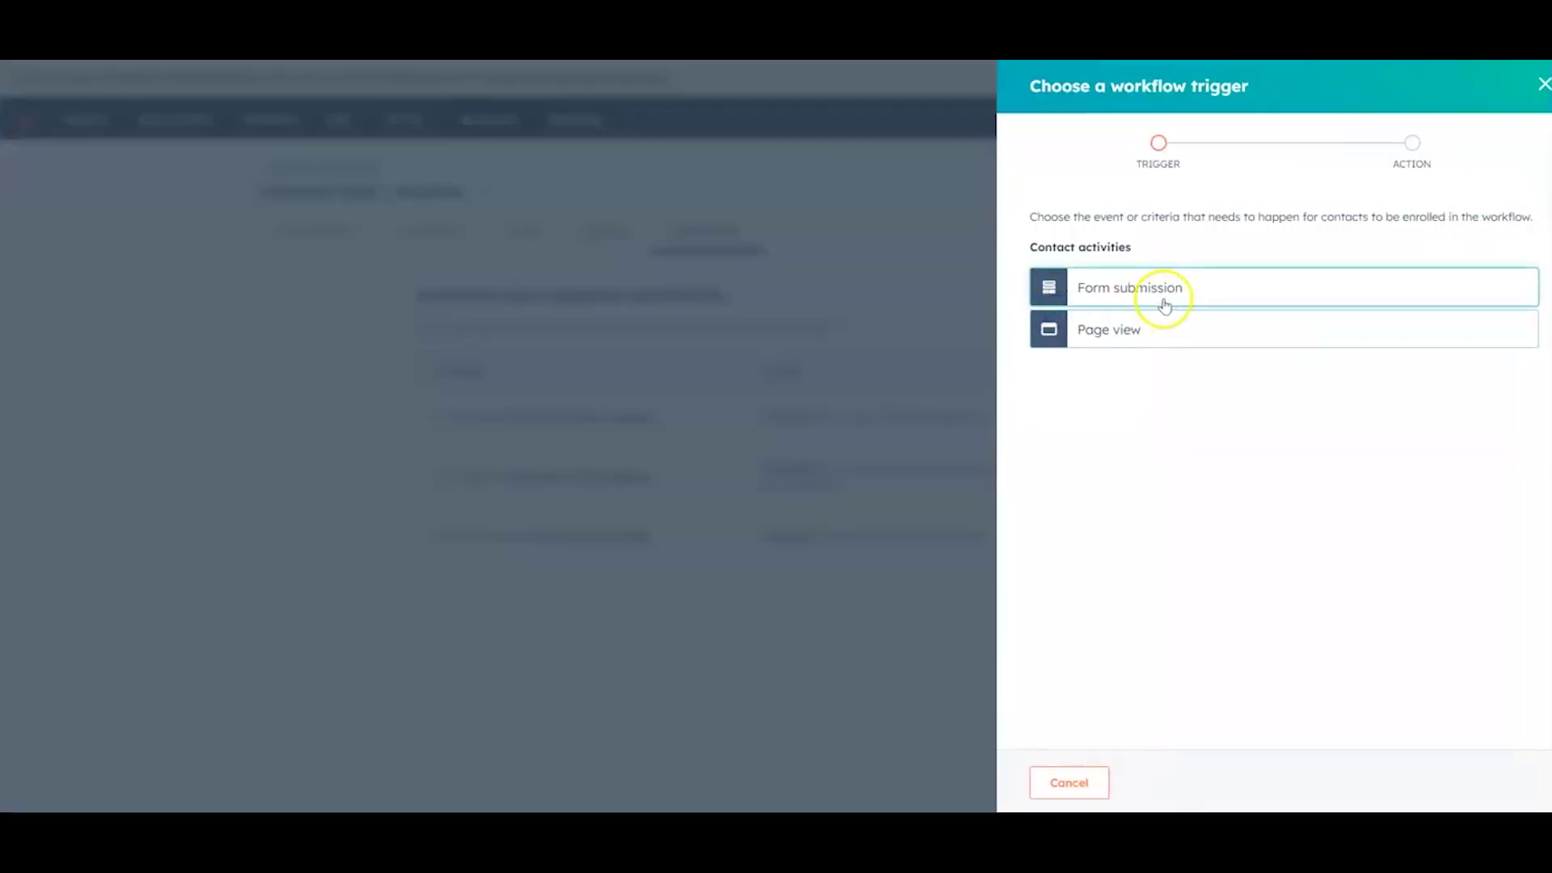
{"action": "left_click", "coordinate": [1164, 306]}
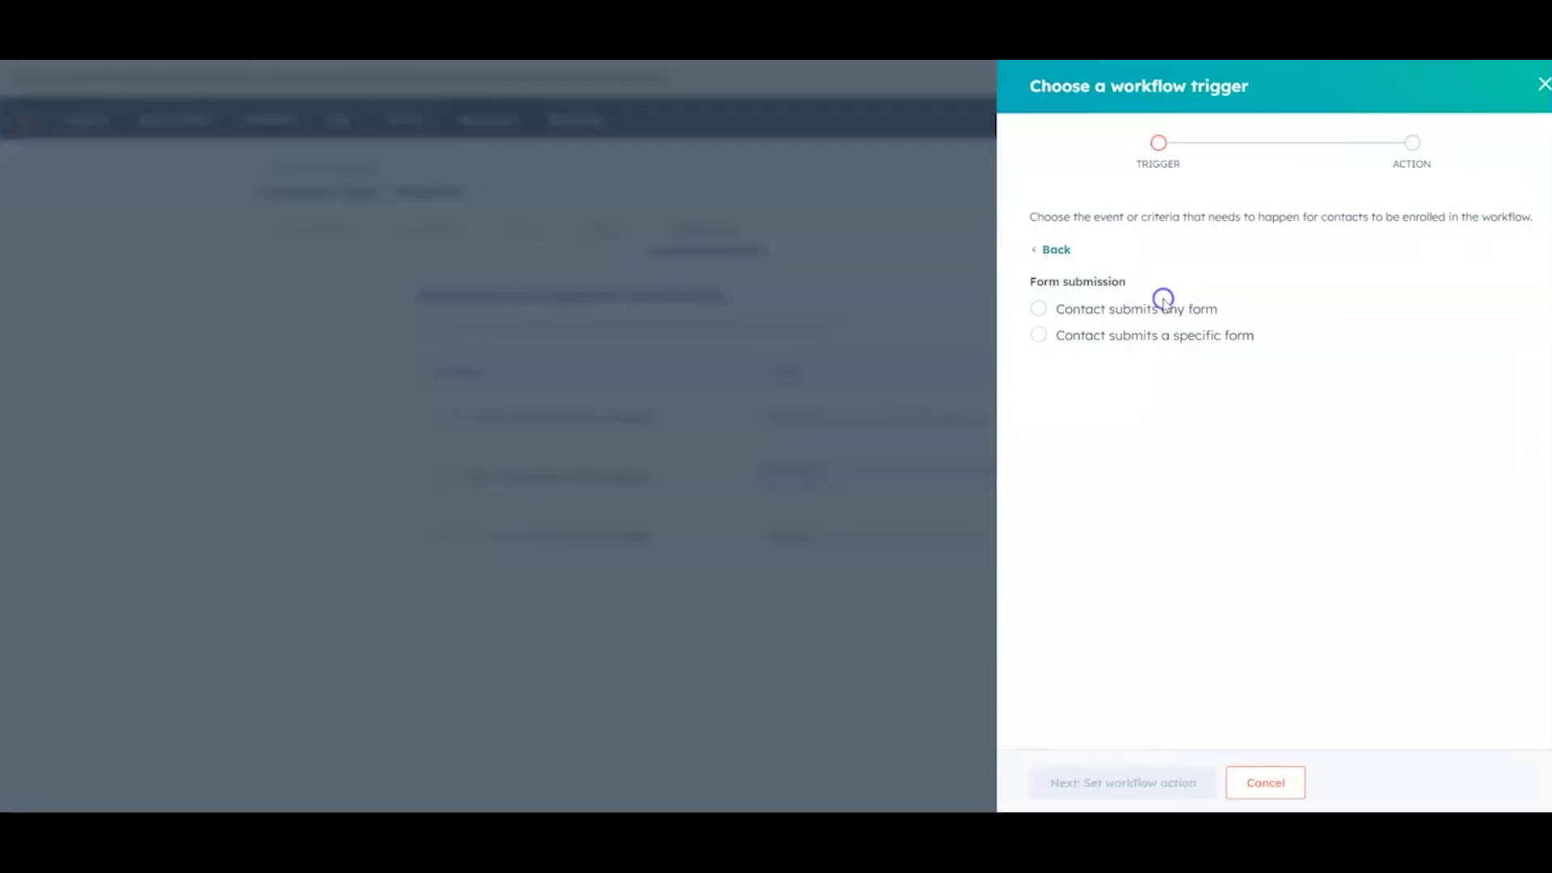
{"action": "left_click", "coordinate": [1116, 348]}
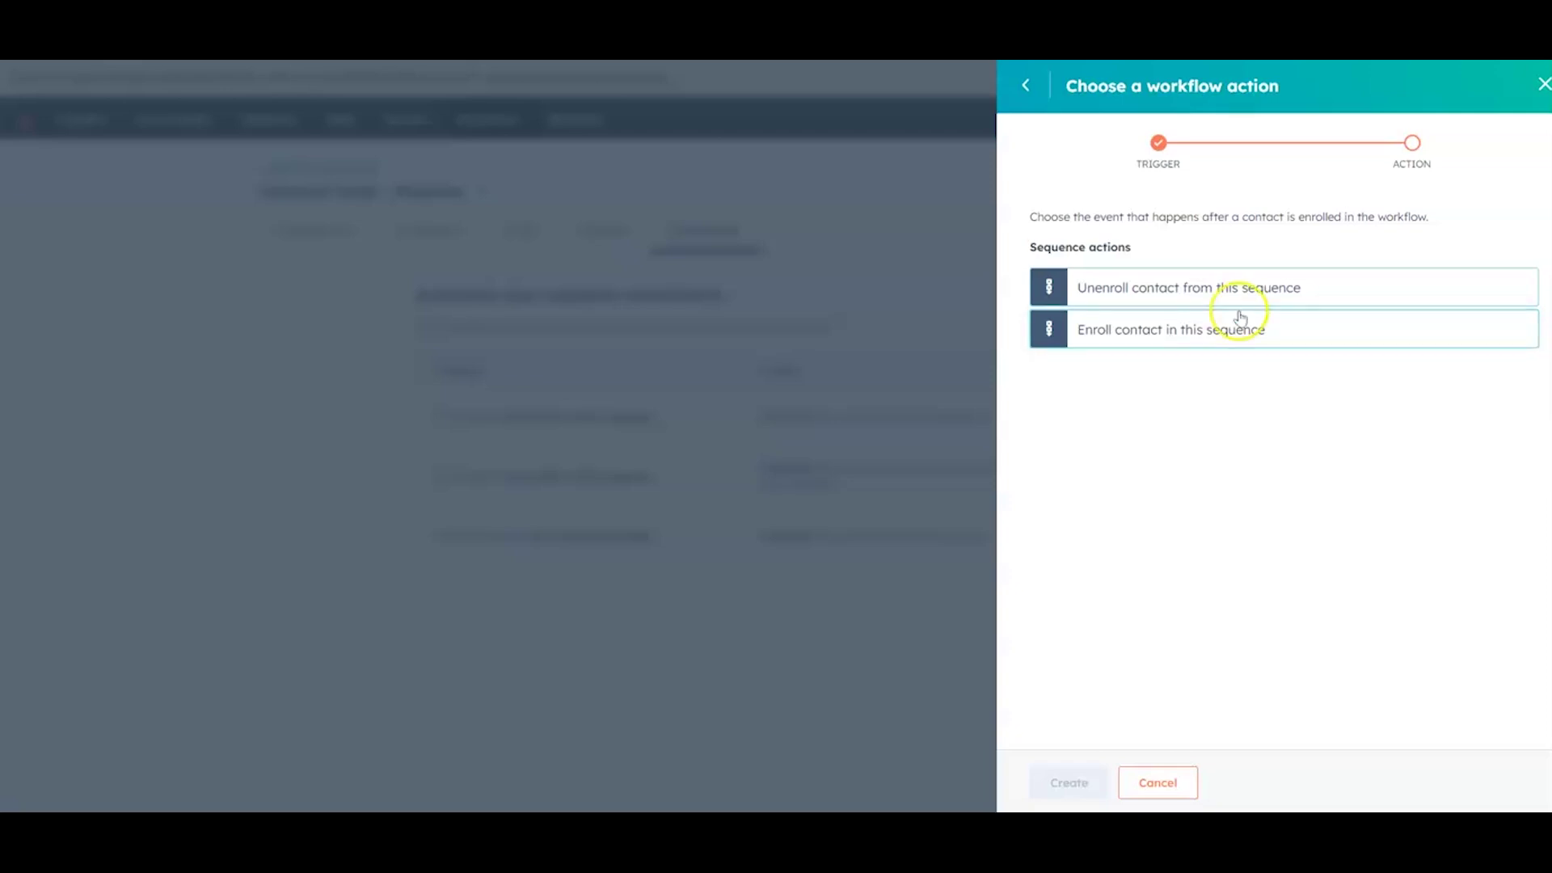
{"action": "left_click", "coordinate": [1543, 84]}
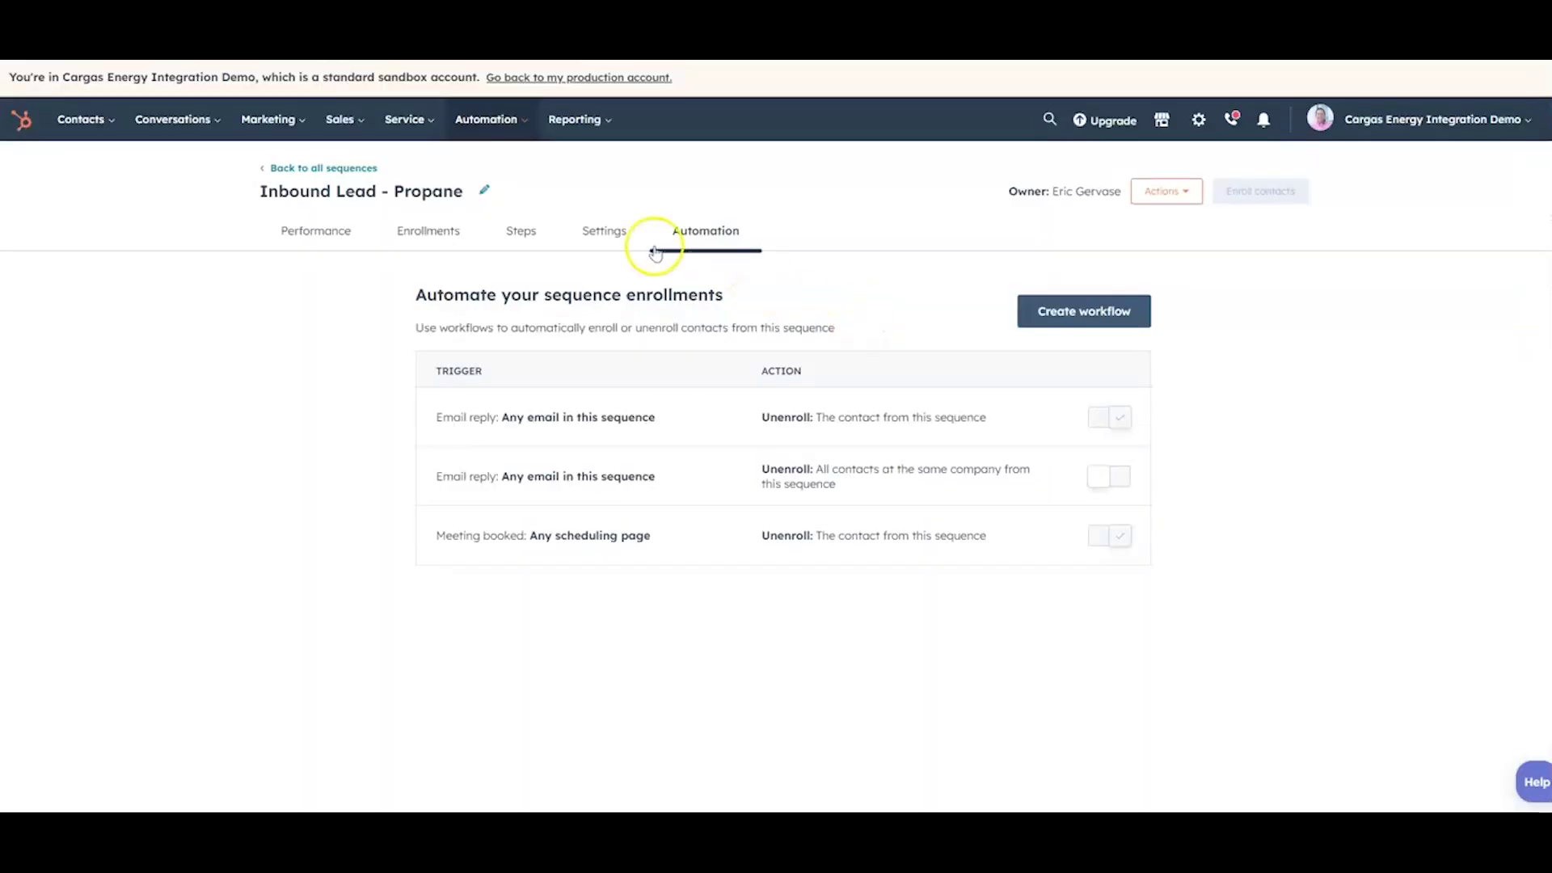